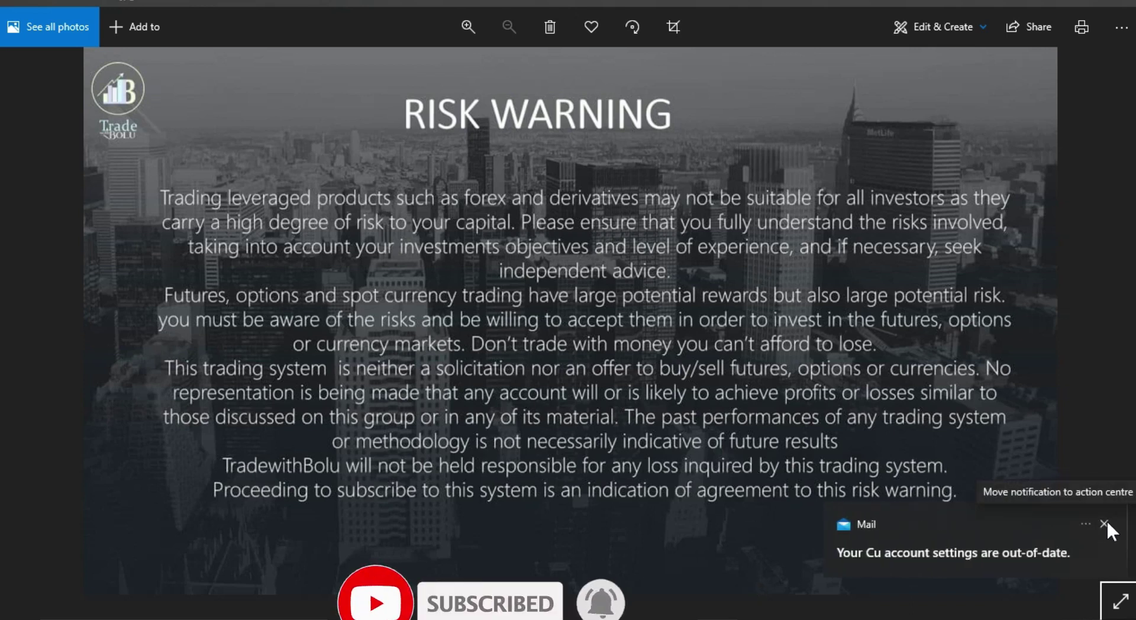
Dismiss the Mail notification covering the RISK WARNING image in Microsoft Photos.
left_click(1104, 524)
mouse_move(676, 603)
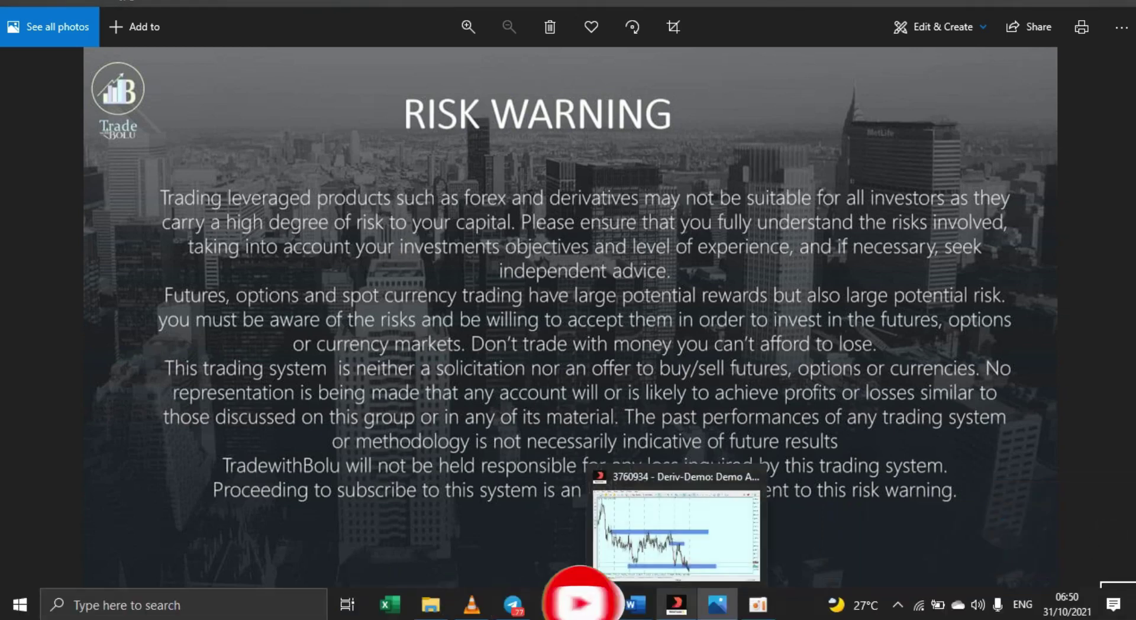
mouse_move(717, 604)
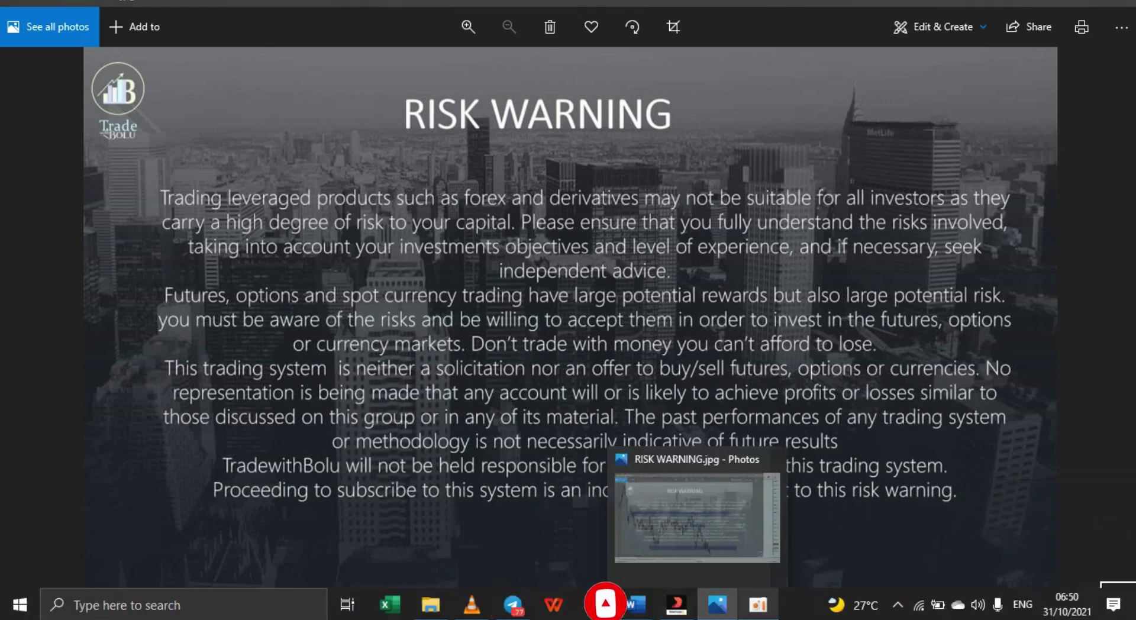
Bring up the Volatility 25 Index daily chart, pan to earlier dates, and pick the Horizontal Line tool.
left_click(686, 615)
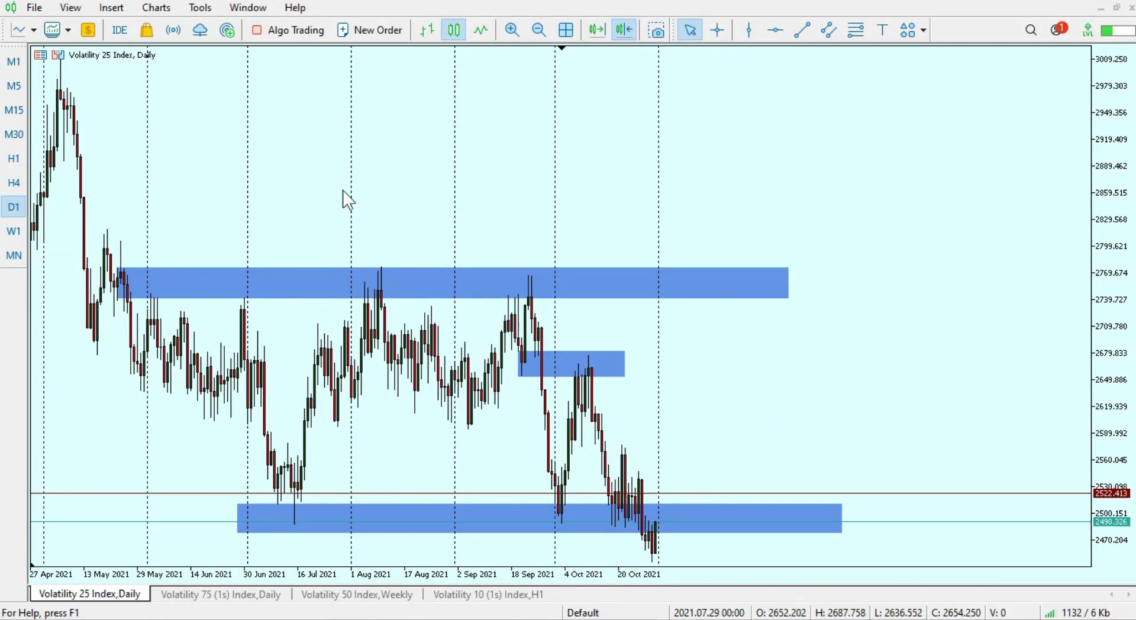
left_click_drag(340, 234, 439, 240)
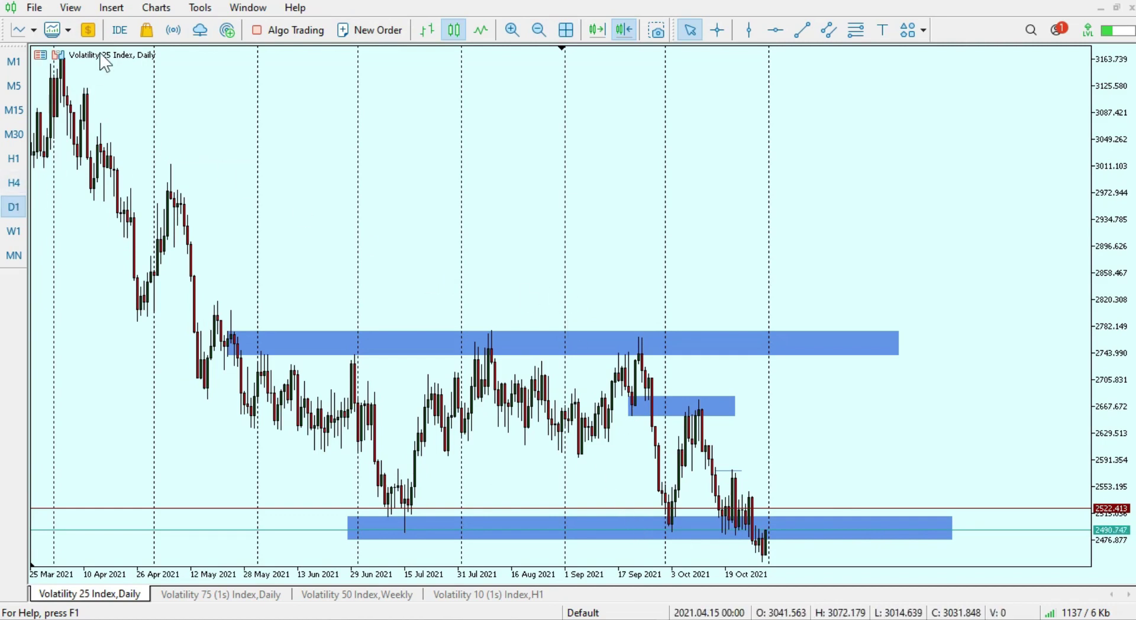
left_click(778, 34)
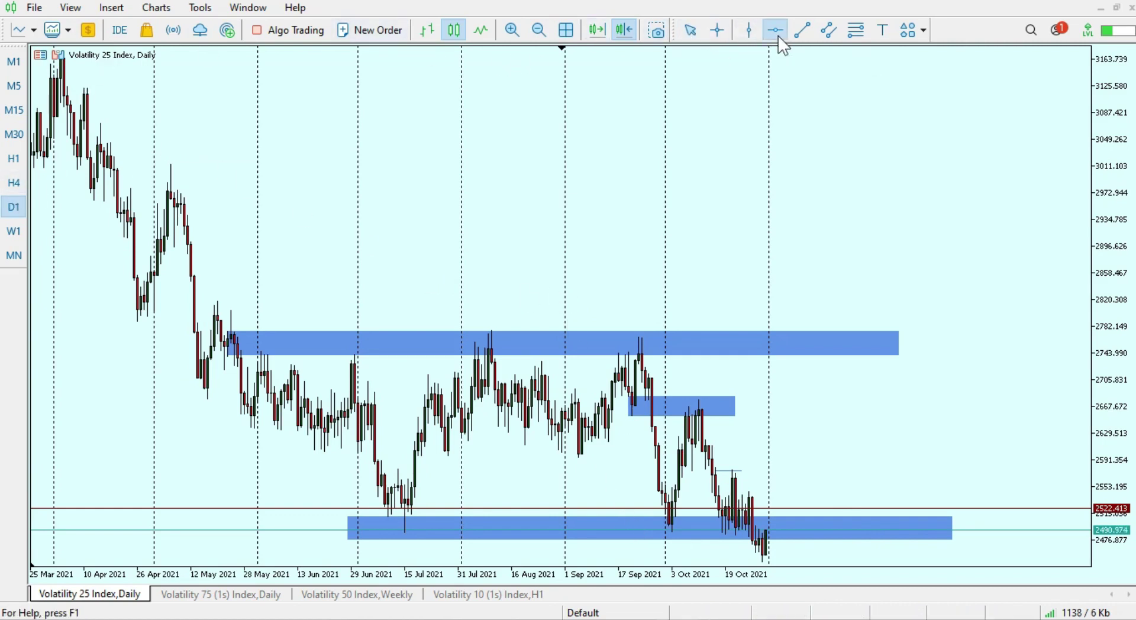
Place a horizontal line at 2487.607, then zoom and pan around the July daily bars.
left_click(408, 534)
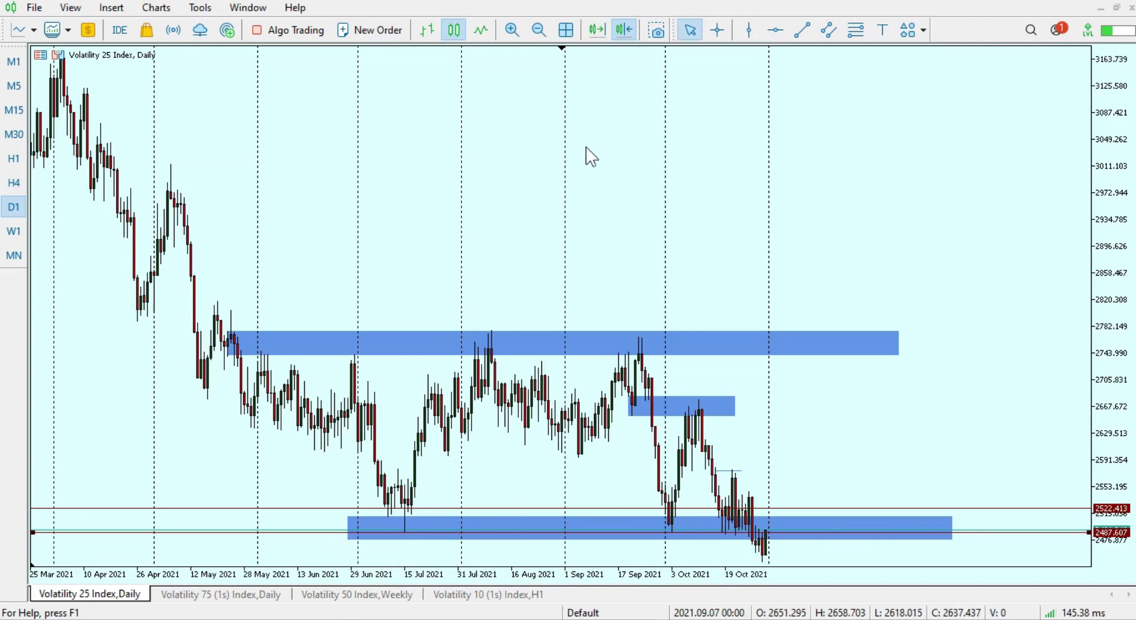
left_click(512, 29)
left_click_drag(361, 332, 760, 330)
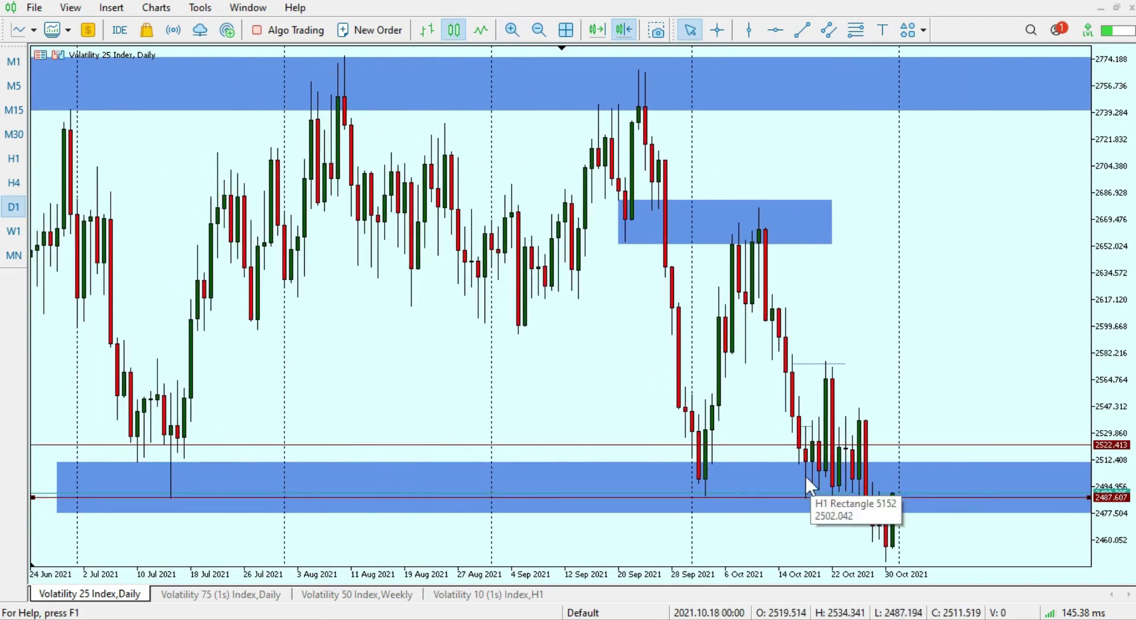
left_click_drag(702, 481, 552, 456)
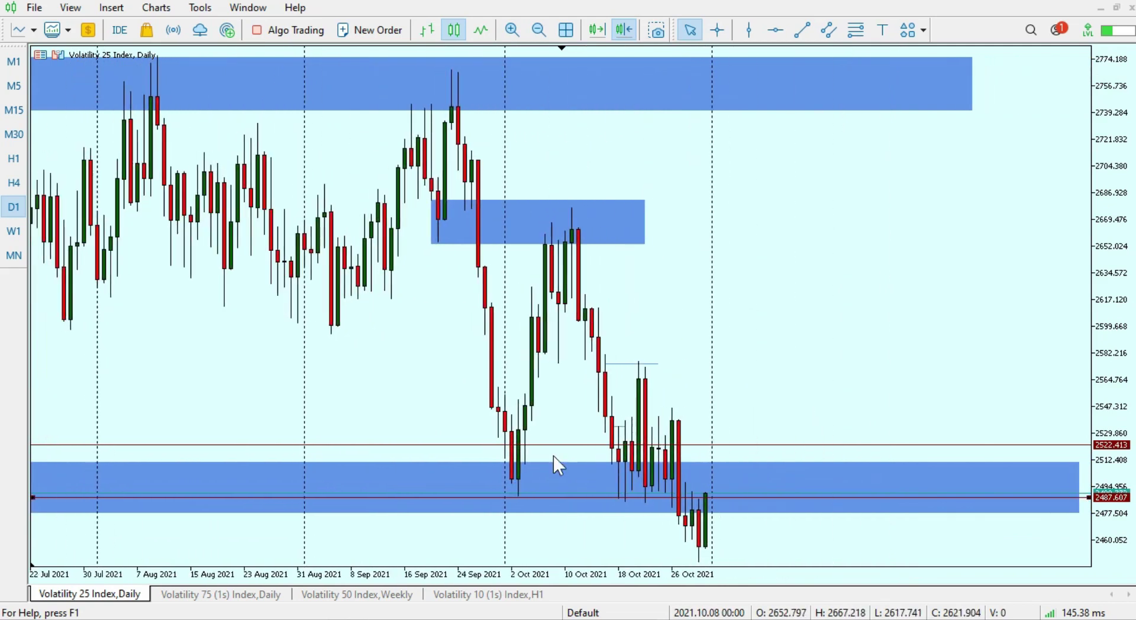
left_click(538, 30)
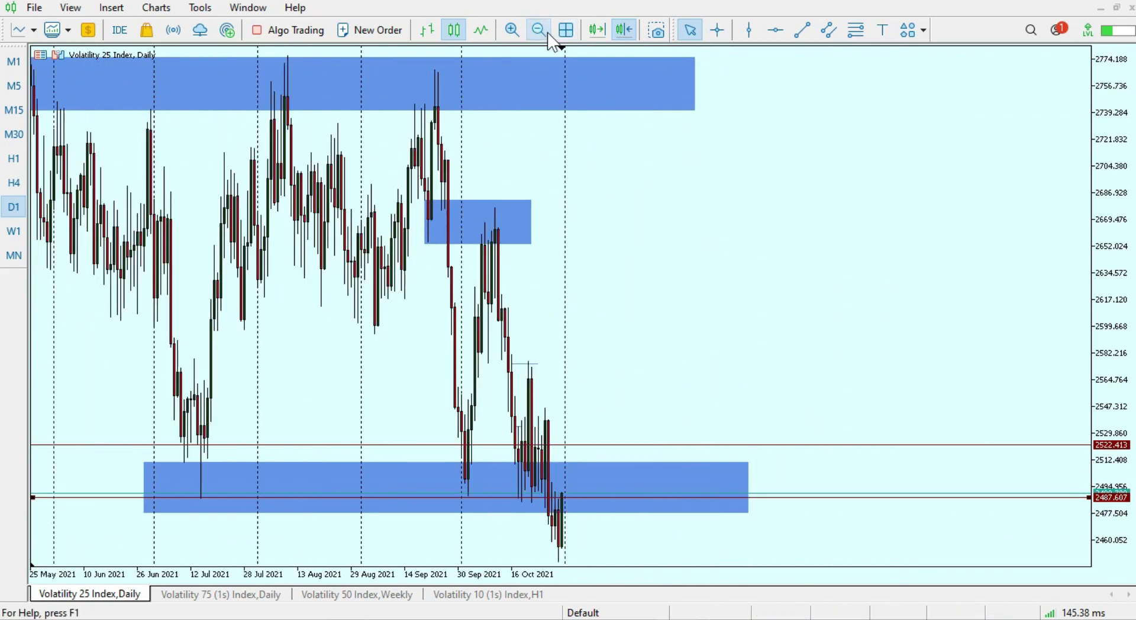
Raise the lower blue zone's bottom edge slightly, then review it on H4 and back on D1.
double_click(749, 514)
left_click_drag(749, 513, 751, 500)
left_click_drag(738, 435, 826, 419)
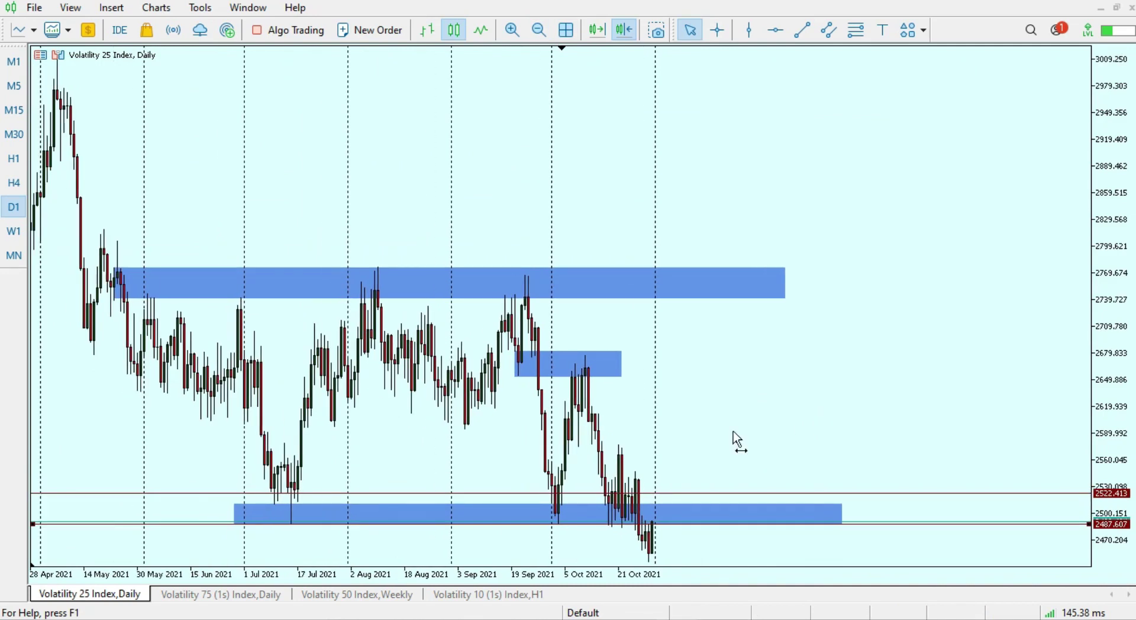
left_click_drag(736, 444, 789, 444)
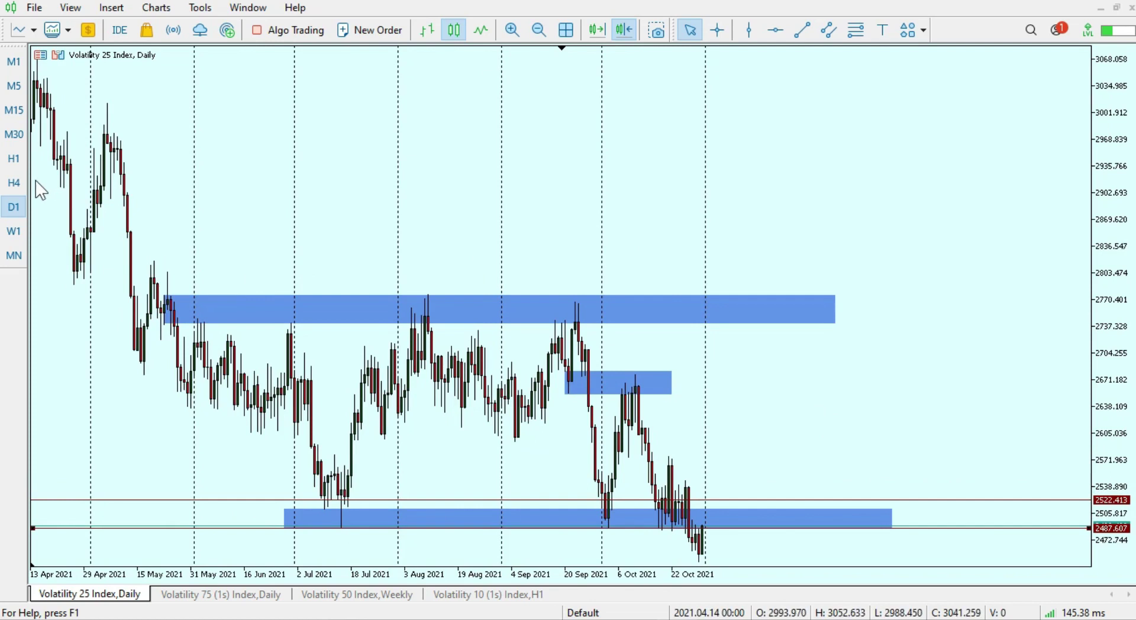
left_click(14, 182)
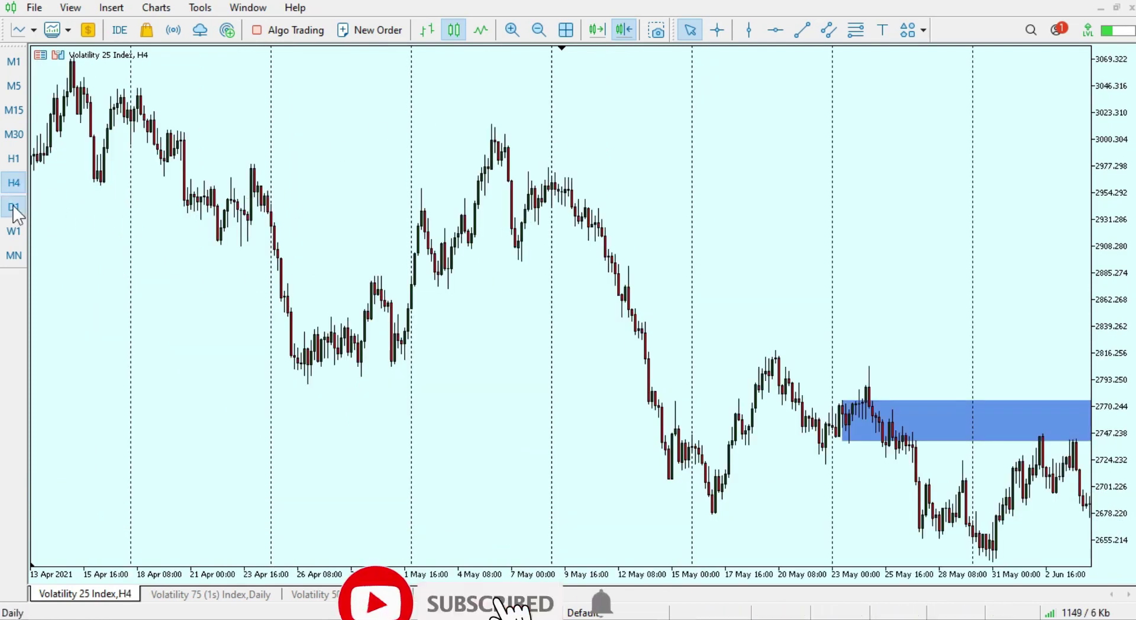
left_click(15, 208)
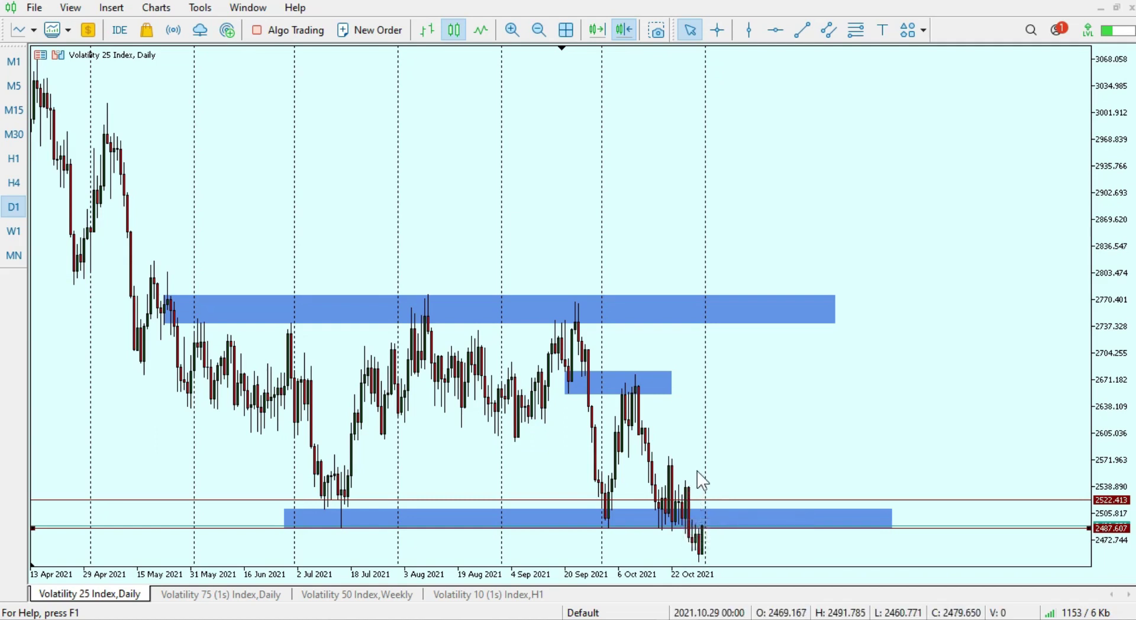
scroll(702, 480, "up", 3)
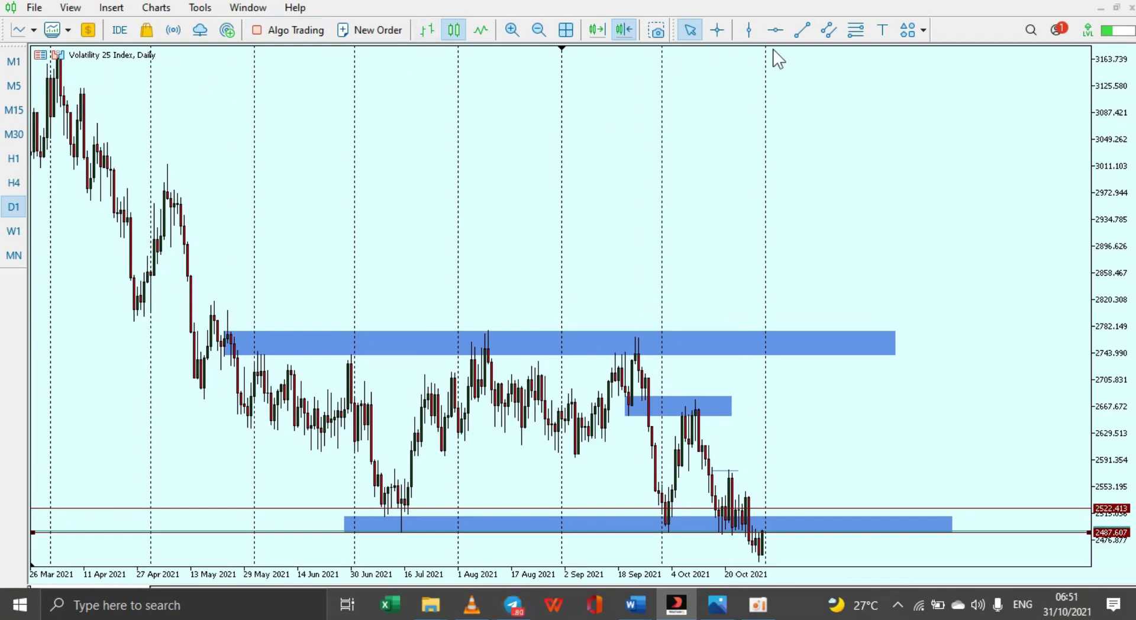
left_click(802, 30)
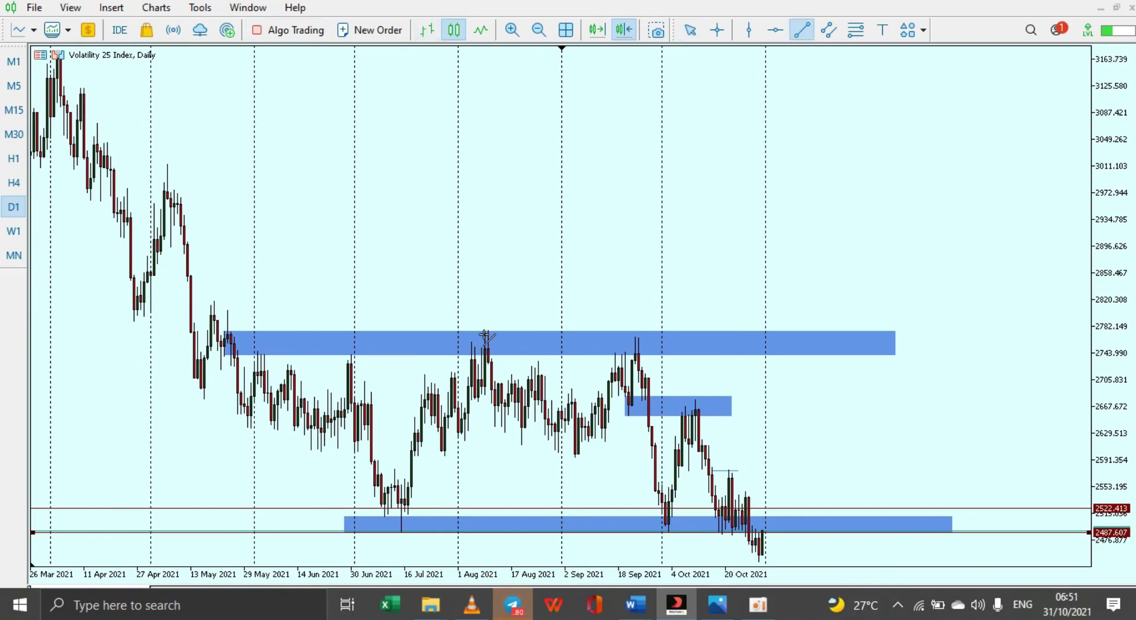
Draw a trend line from the early-August high extending right past the mid-September high.
left_click_drag(485, 328, 905, 357)
left_click(910, 368)
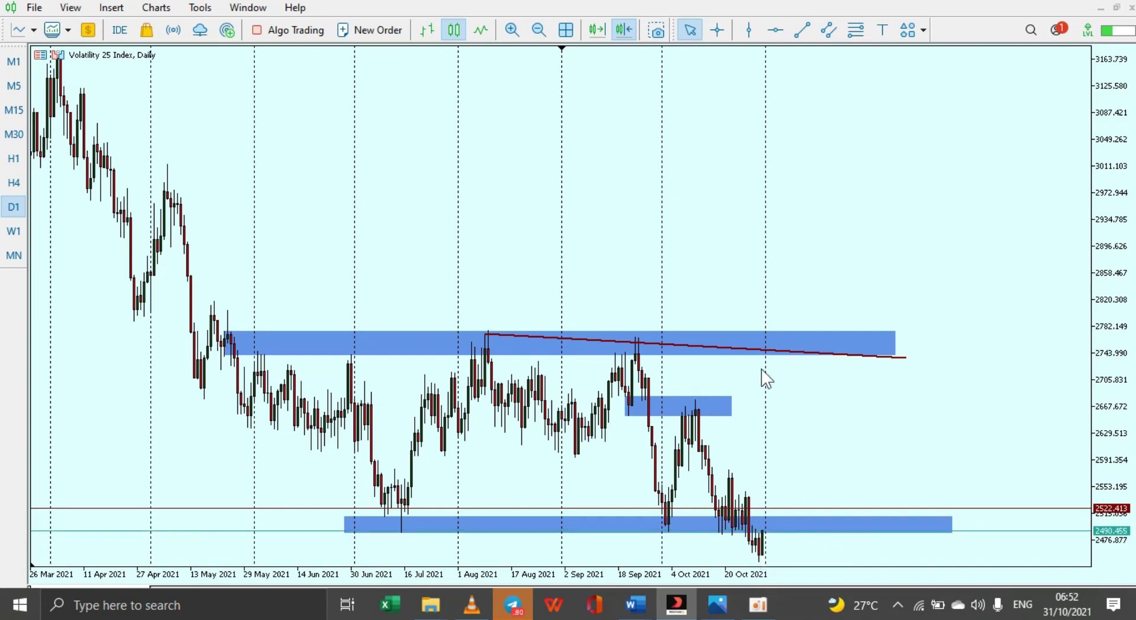
left_click(786, 360)
Show the latest 4-hour bars zoomed in, then pan back toward late September.
left_click(13, 183)
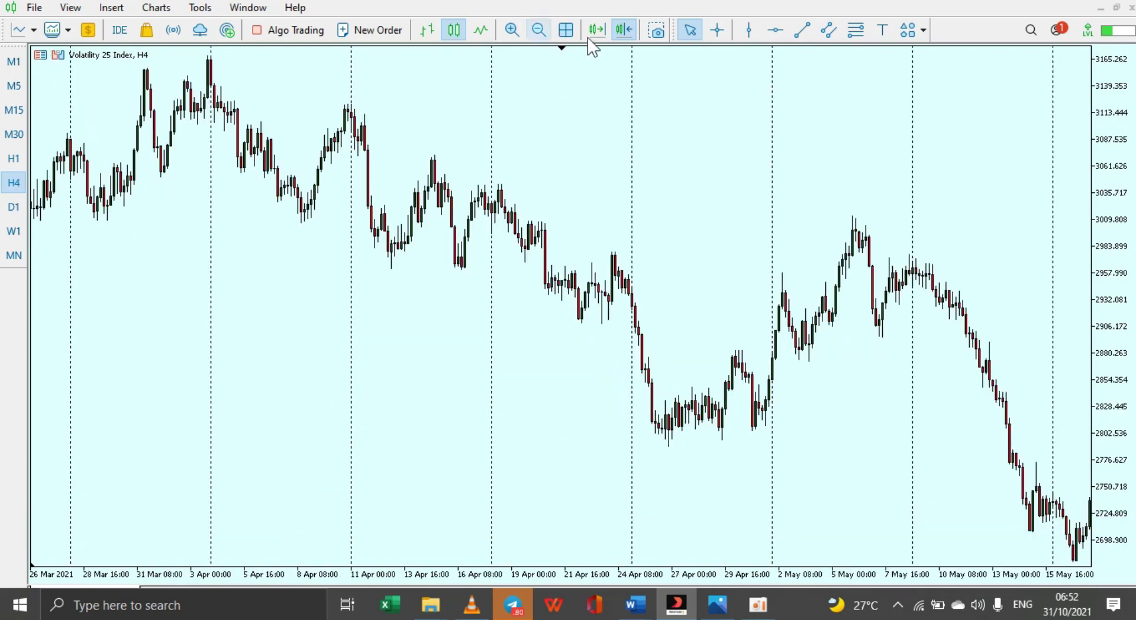
left_click(624, 29)
key("plus")
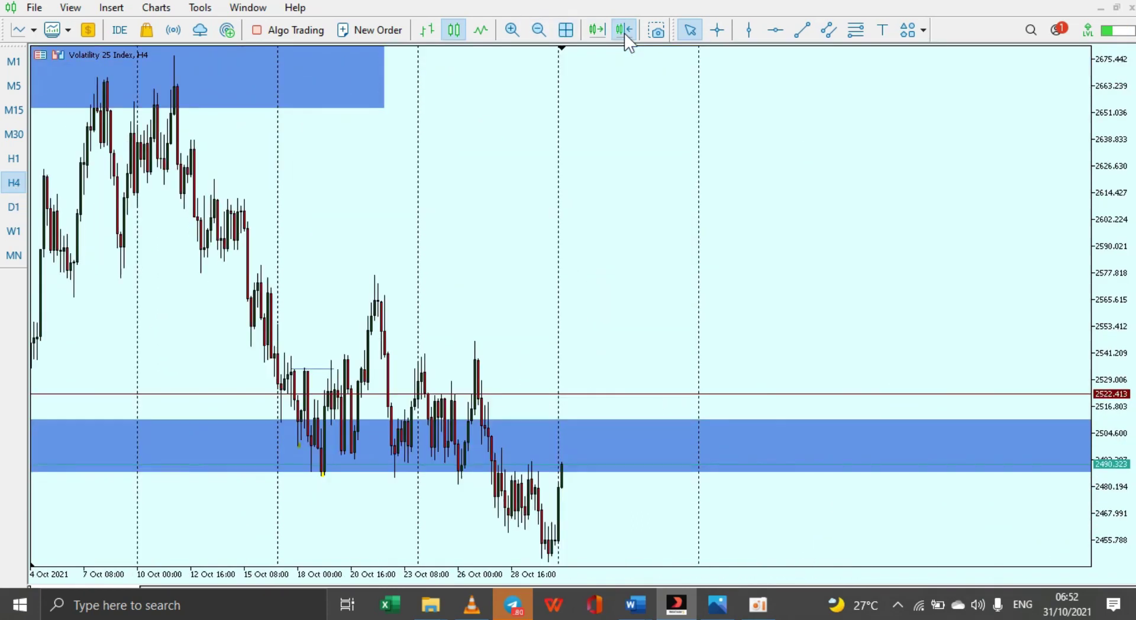
left_click_drag(648, 335, 712, 304)
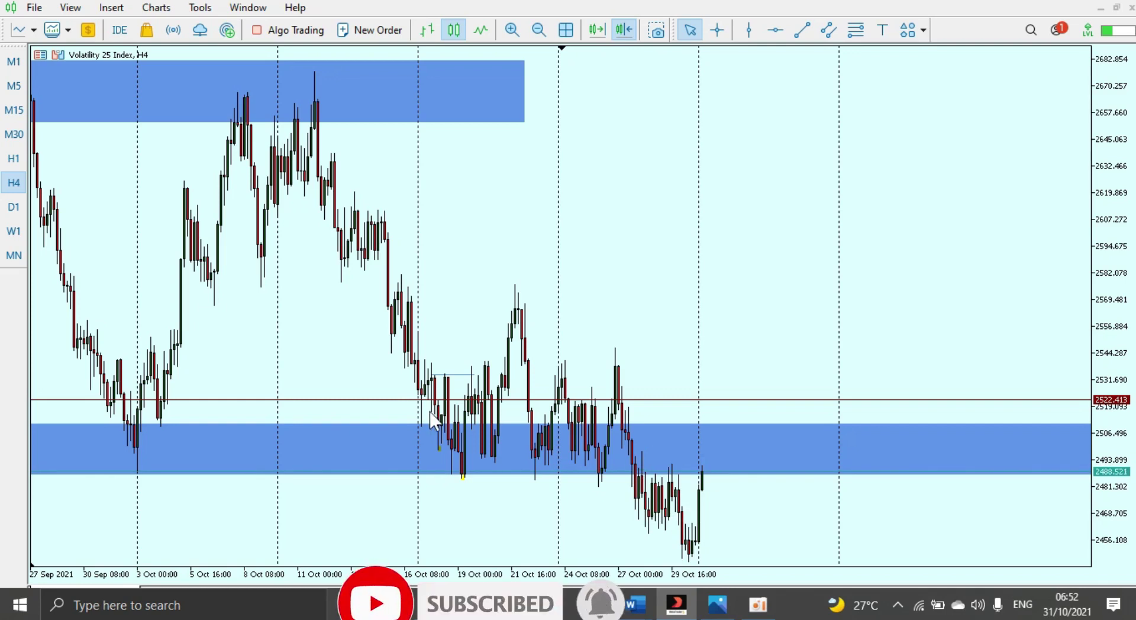
scroll(423, 438, "up", 3)
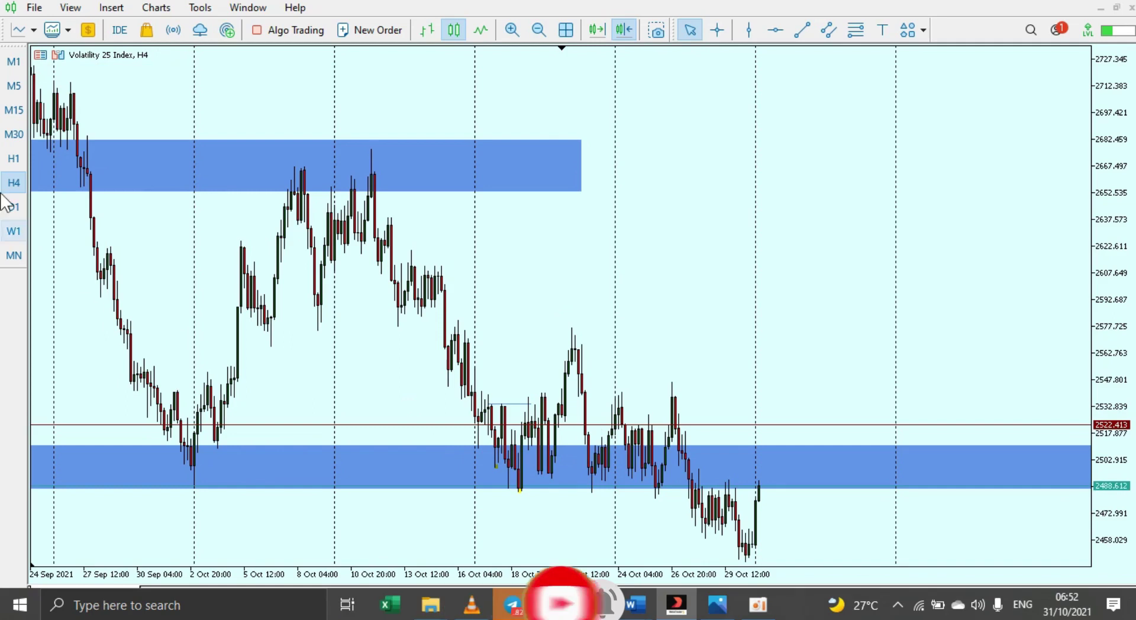
Switch to H1 at the latest bars with chart shift, panned back to 23 October.
left_click(13, 158)
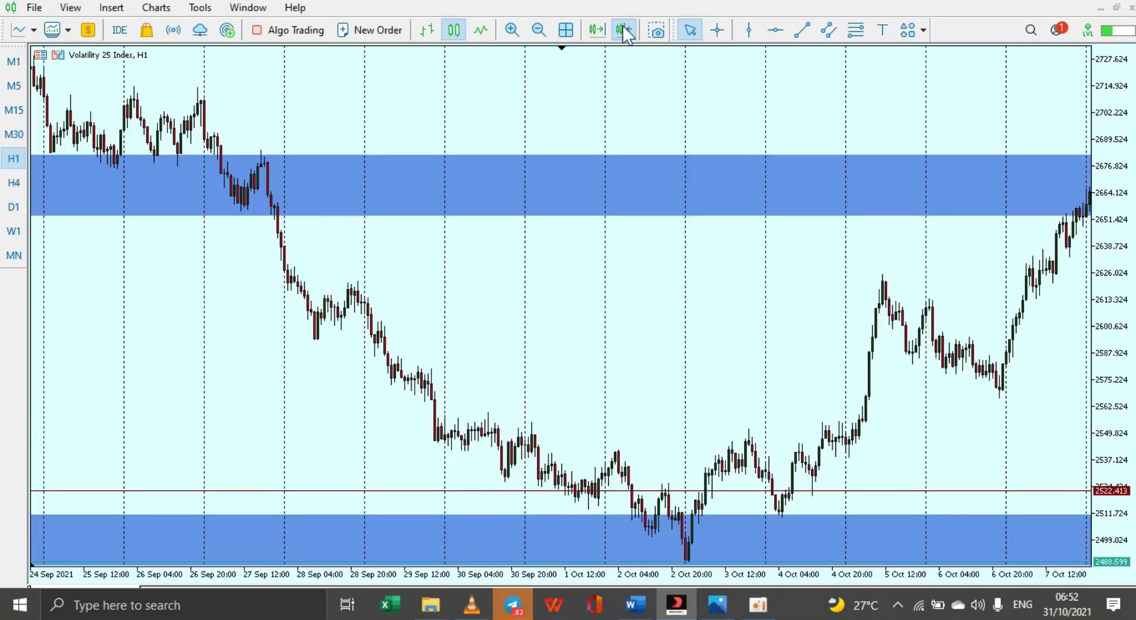
left_click(624, 30)
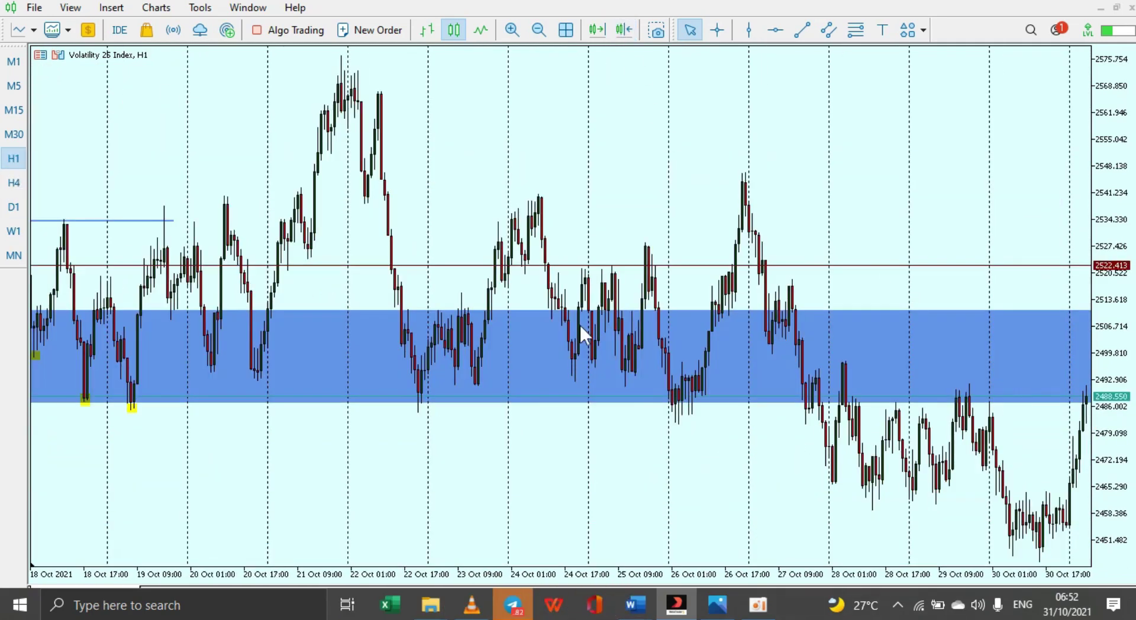
left_click(635, 38)
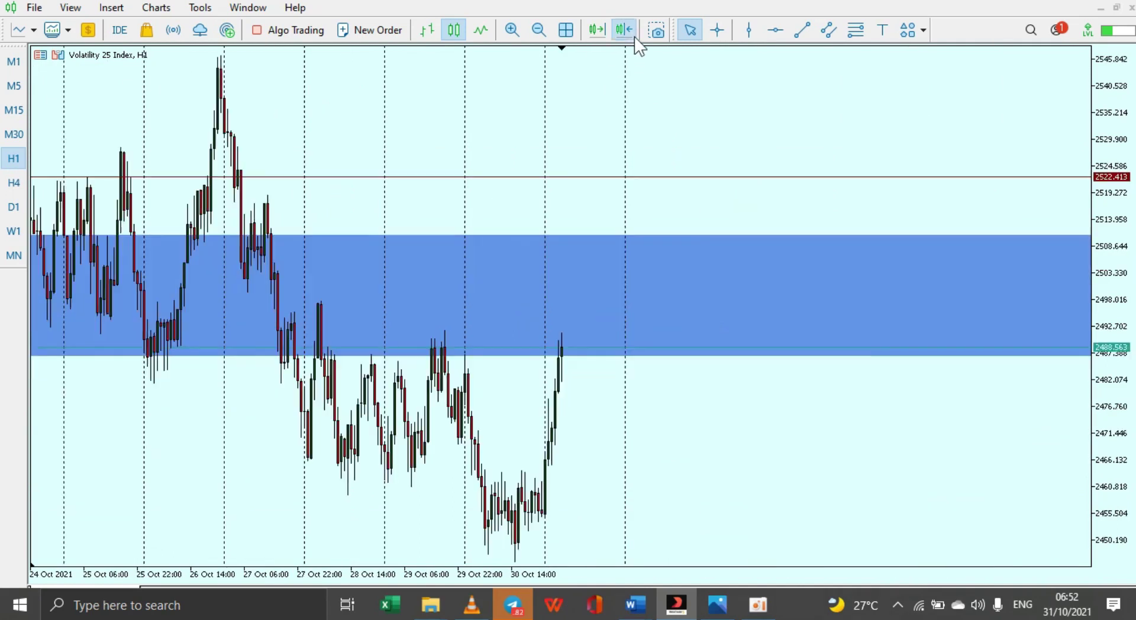
left_click_drag(576, 287, 666, 296)
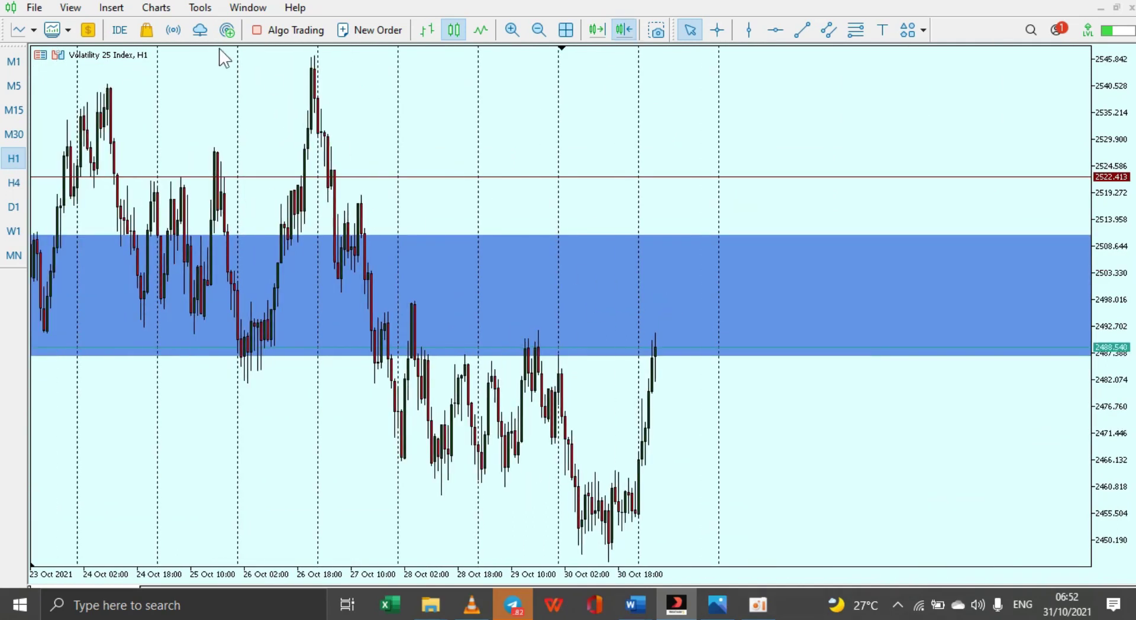
left_click(125, 15)
Draw a purple rectangle over roughly 2497–2506 from 27 October, then pan back to 21 October.
mouse_move(147, 49)
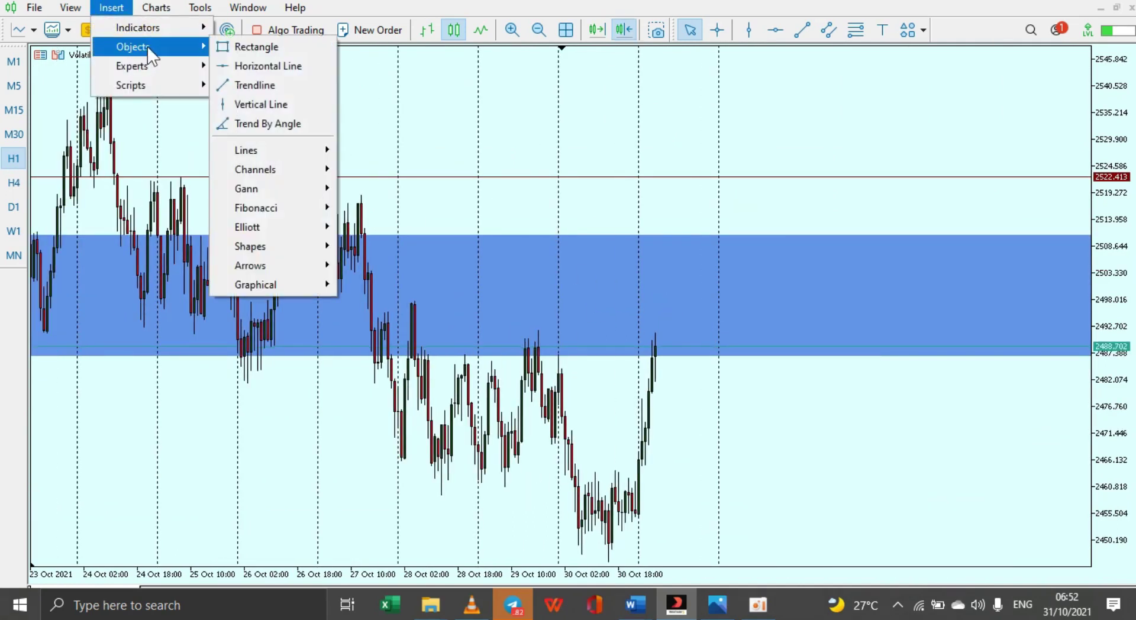
left_click(261, 45)
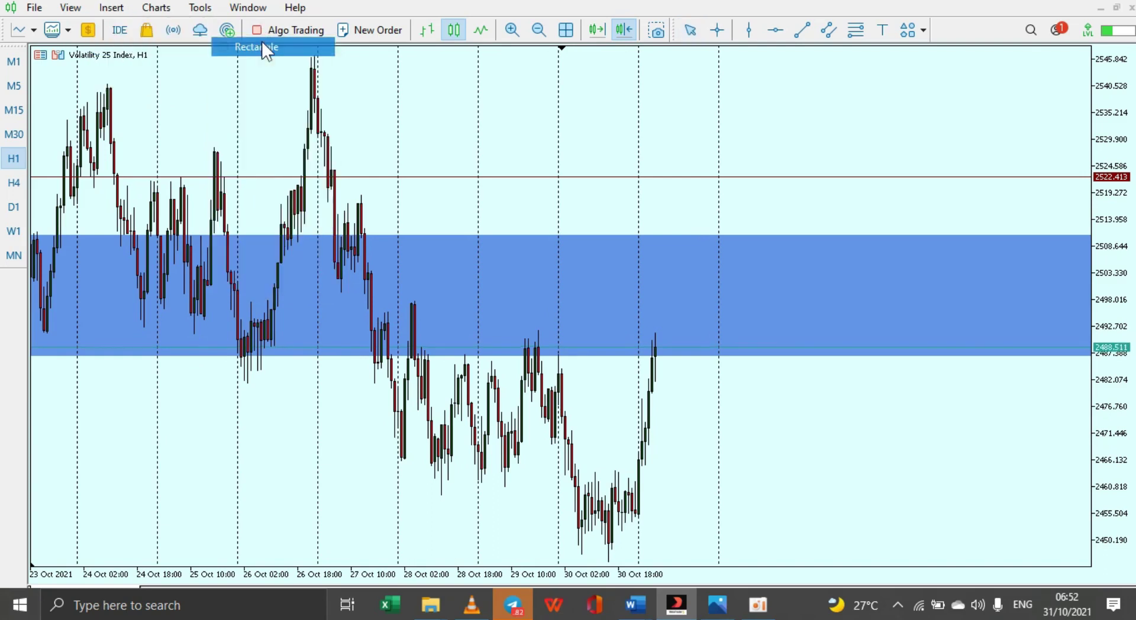
left_click_drag(367, 259, 594, 313)
left_click_drag(738, 308, 765, 306)
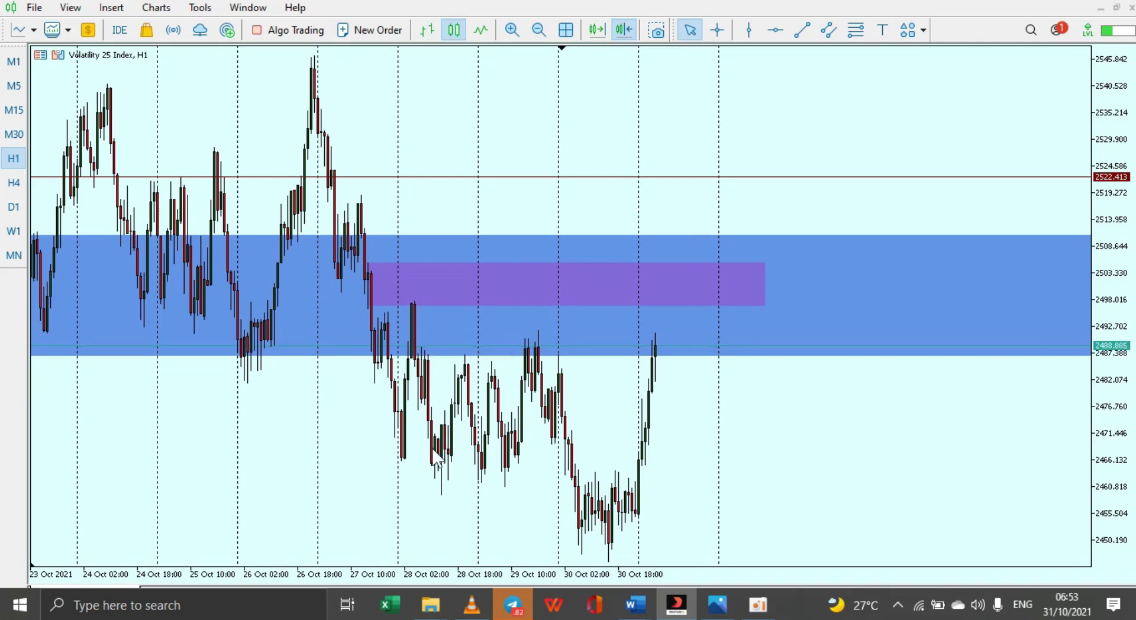
left_click_drag(579, 386, 636, 385)
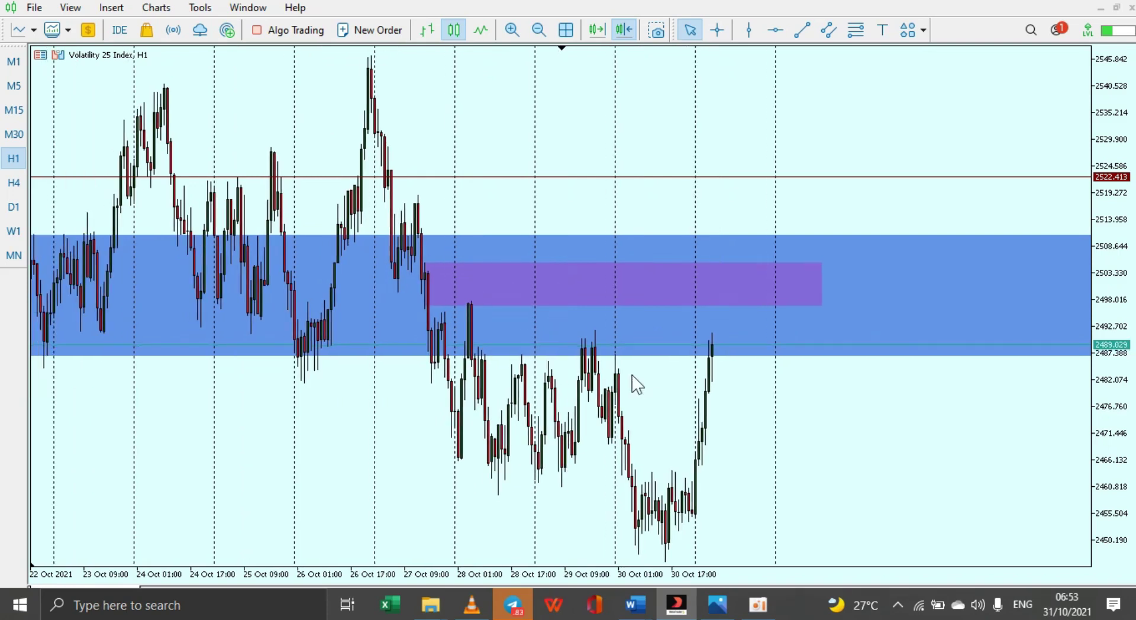
left_click_drag(507, 376, 573, 374)
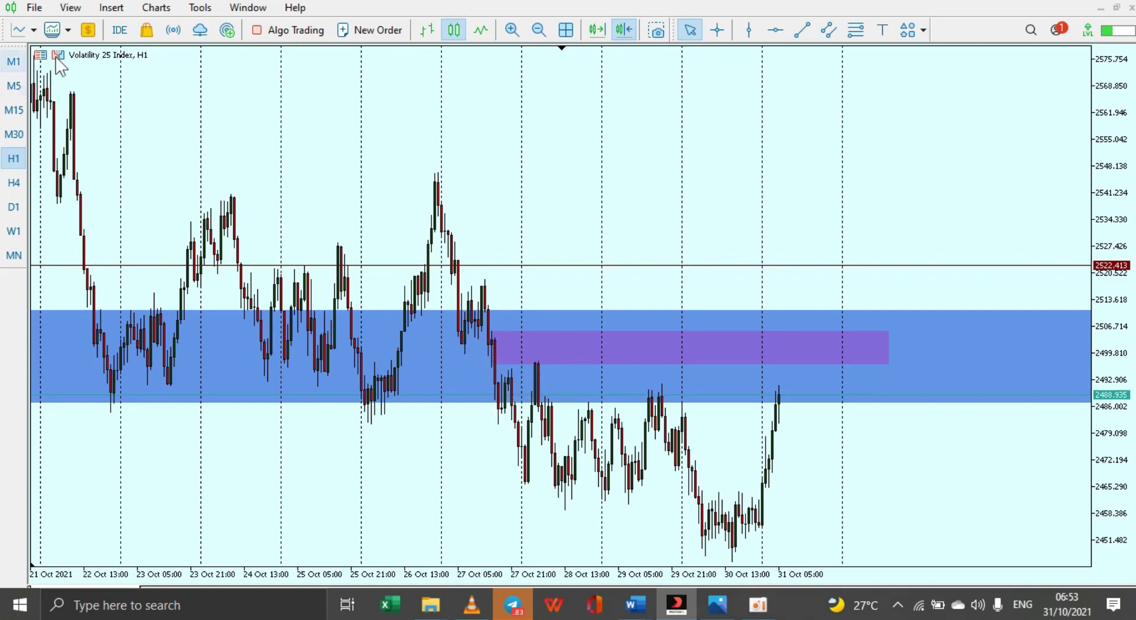
left_click(801, 30)
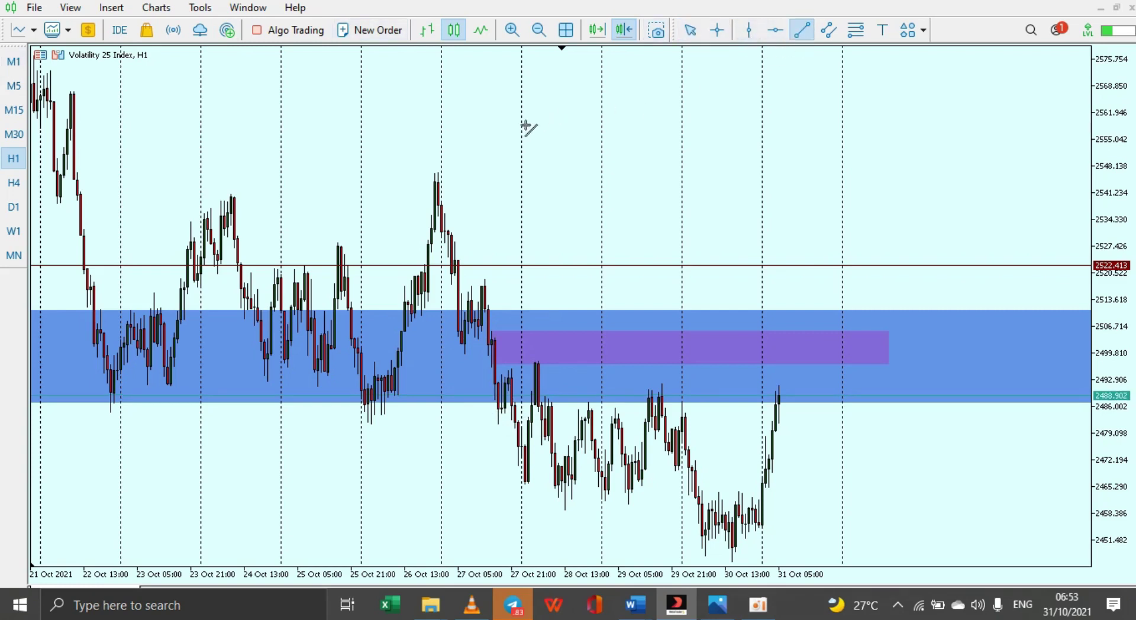
Draw a nearly flat trend line from the 26 October high near 2546 across to the right.
mouse_move(435, 176)
left_mouse_down()
mouse_move(888, 157)
mouse_move(985, 176)
left_mouse_up()
left_click(987, 185)
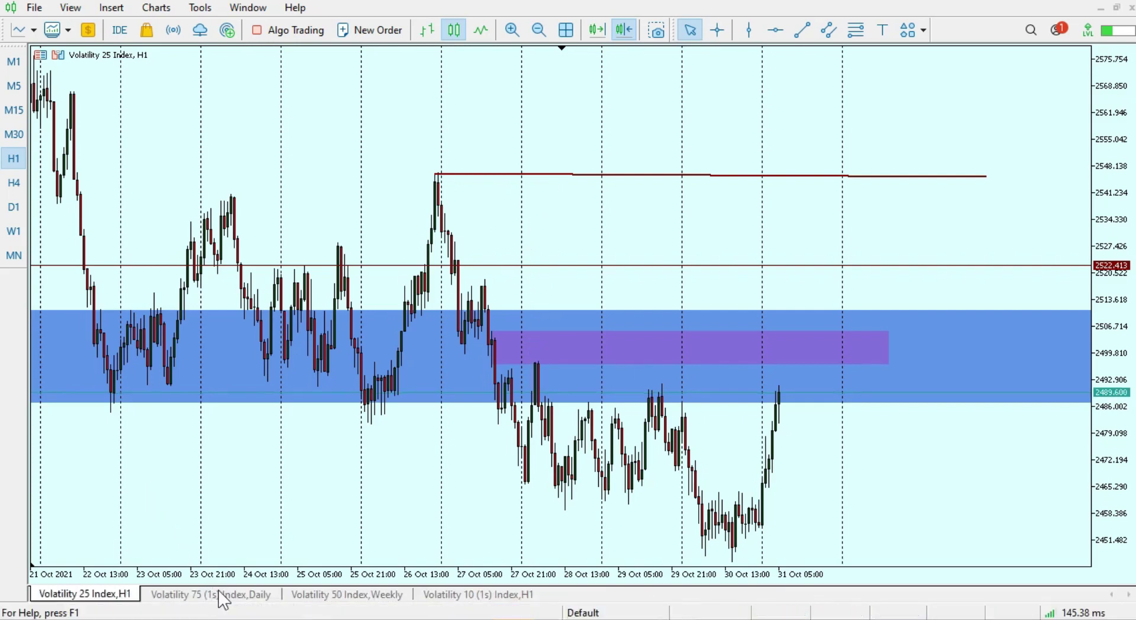
Switch to the Volatility 75 (1s) Index daily chart and browse its July–October 2021 bars.
left_click(222, 594)
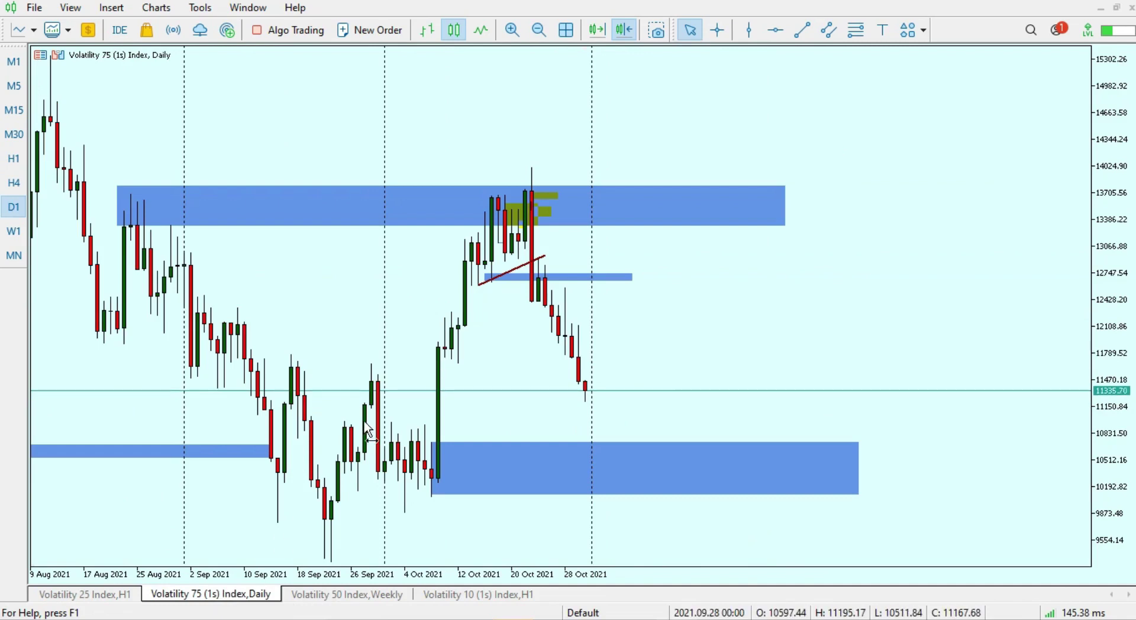
scroll(370, 429, "up", 5)
scroll(396, 428, "up", 4)
left_click_drag(443, 407, 409, 342)
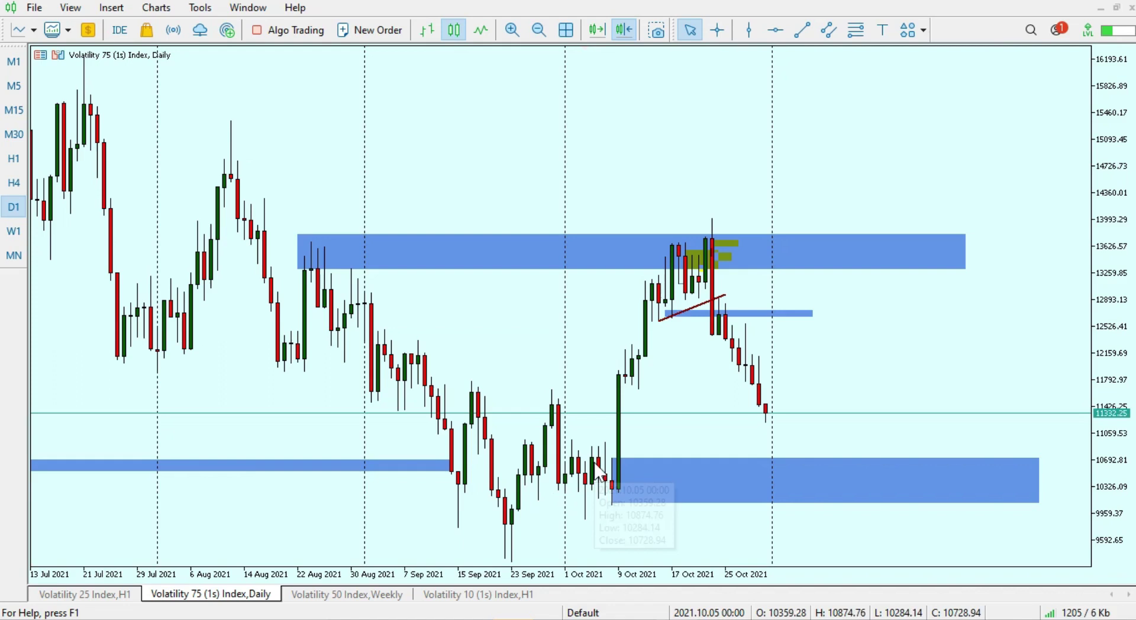
scroll(609, 438, "up", 3)
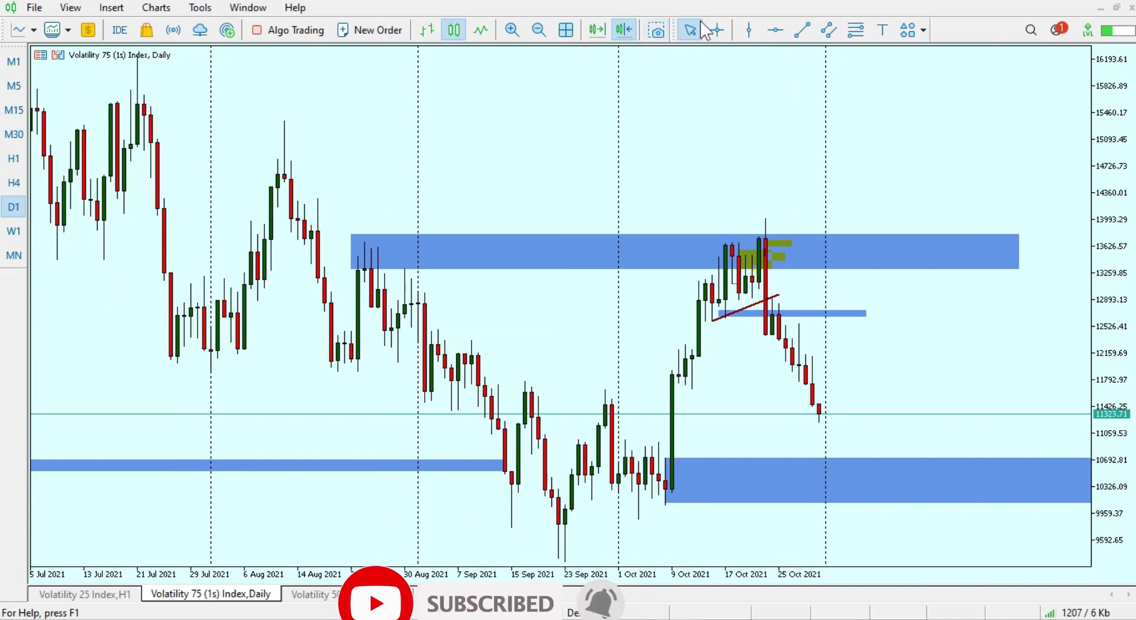
Mark a horizontal line at price 11656.03 on the Volatility 75 (1s) daily chart.
left_click(775, 29)
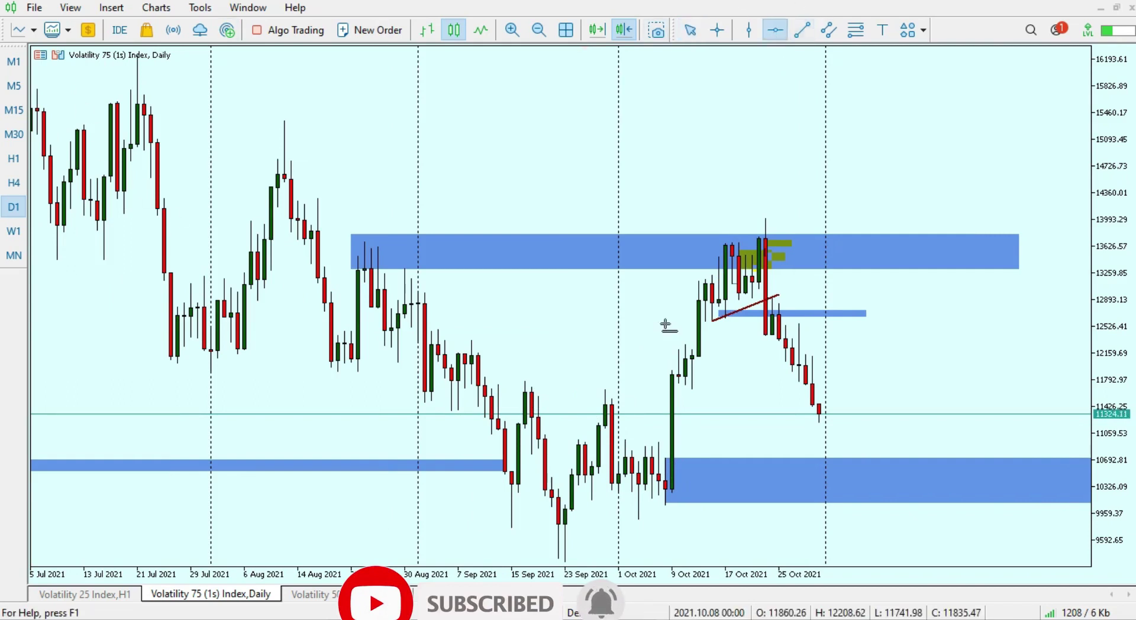
left_click(607, 390)
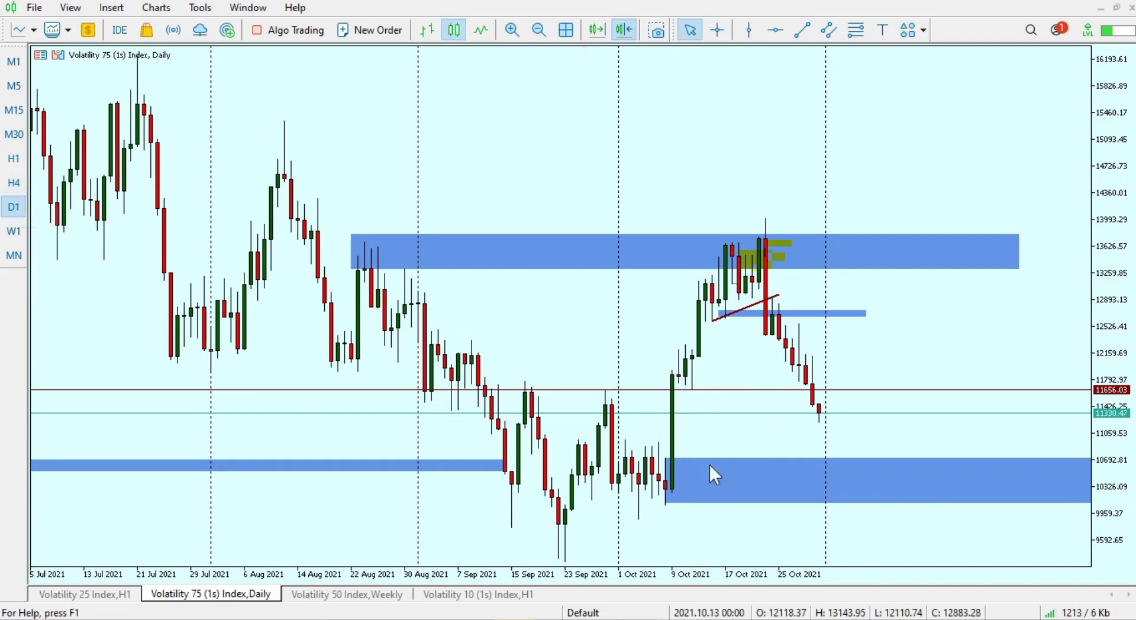
left_click(741, 480)
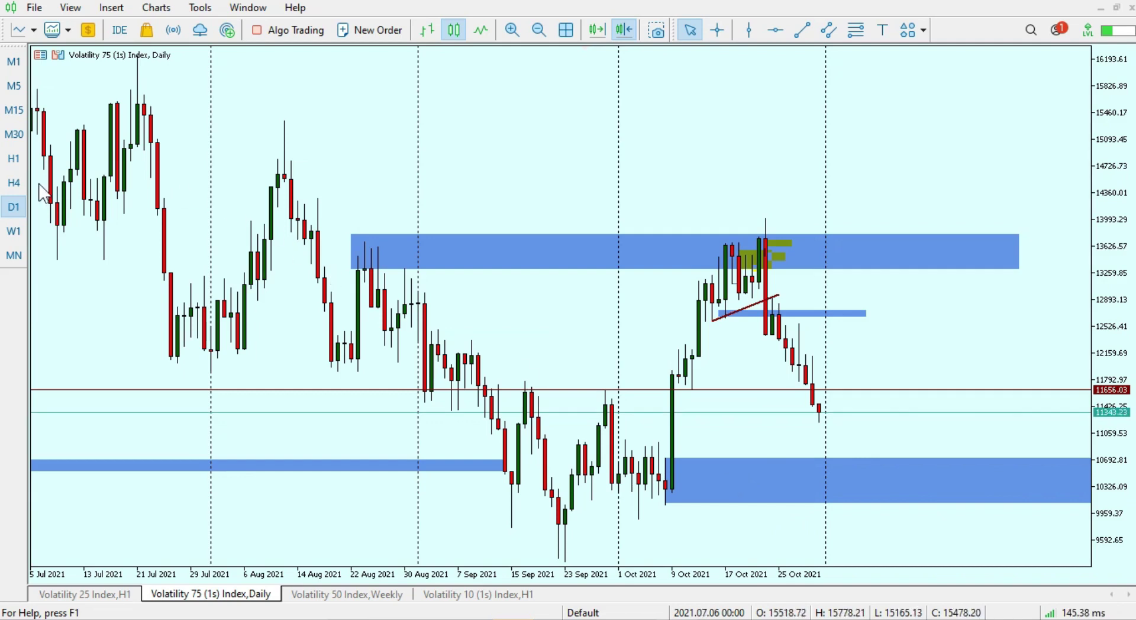
left_click(16, 183)
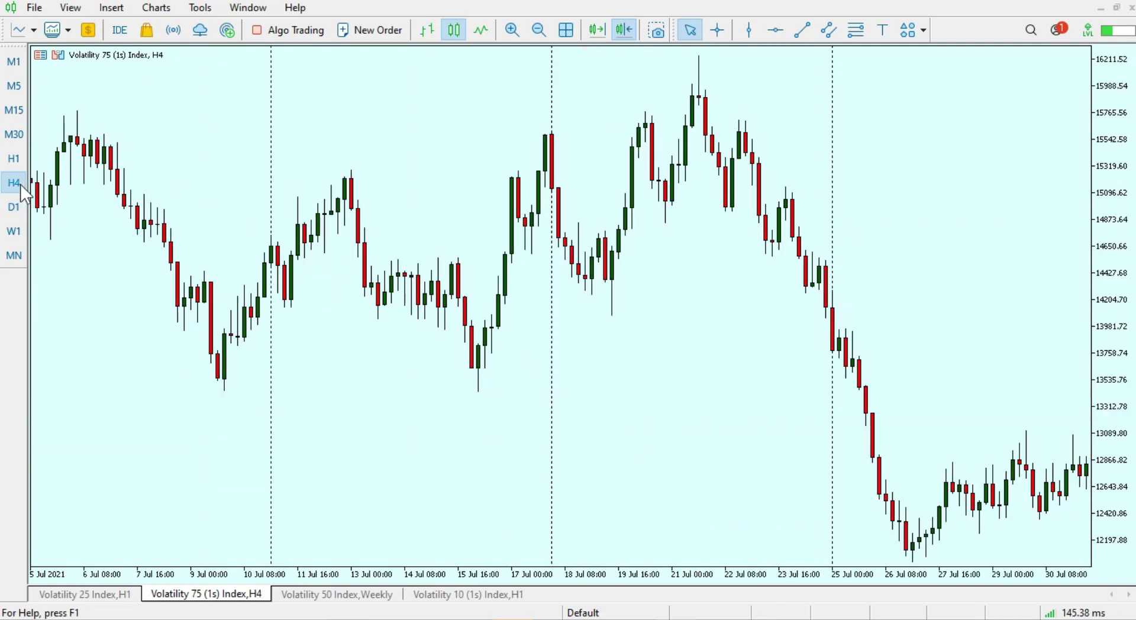
Review the H4 chart from the latest bars back to mid-September, then return to the latest bars.
left_click(626, 31)
left_click_drag(514, 405, 672, 434)
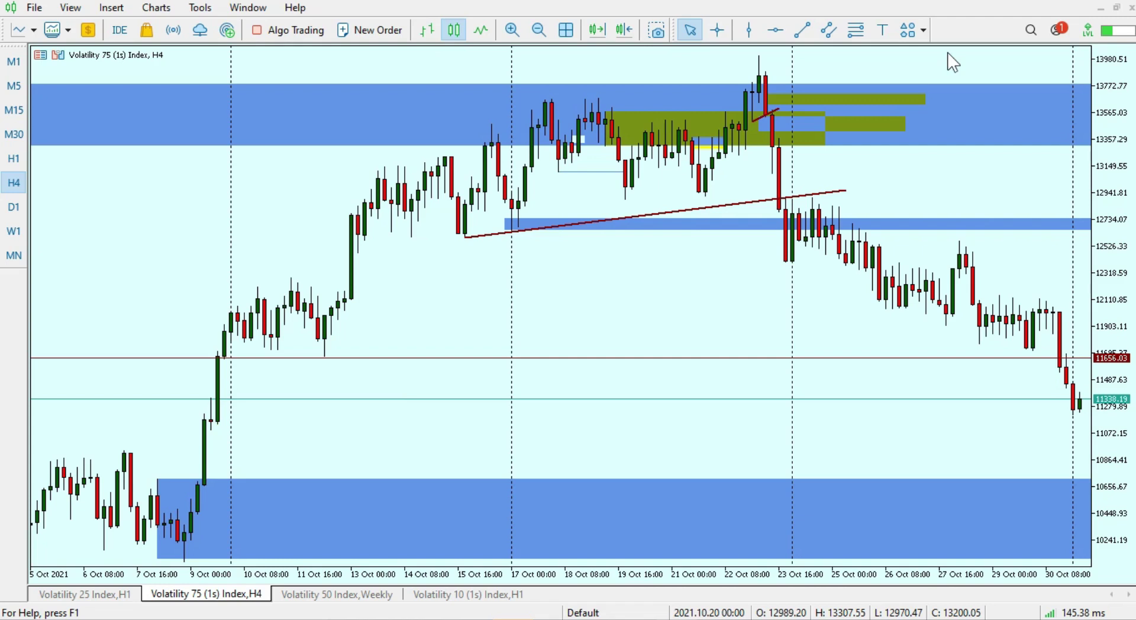
key("minus")
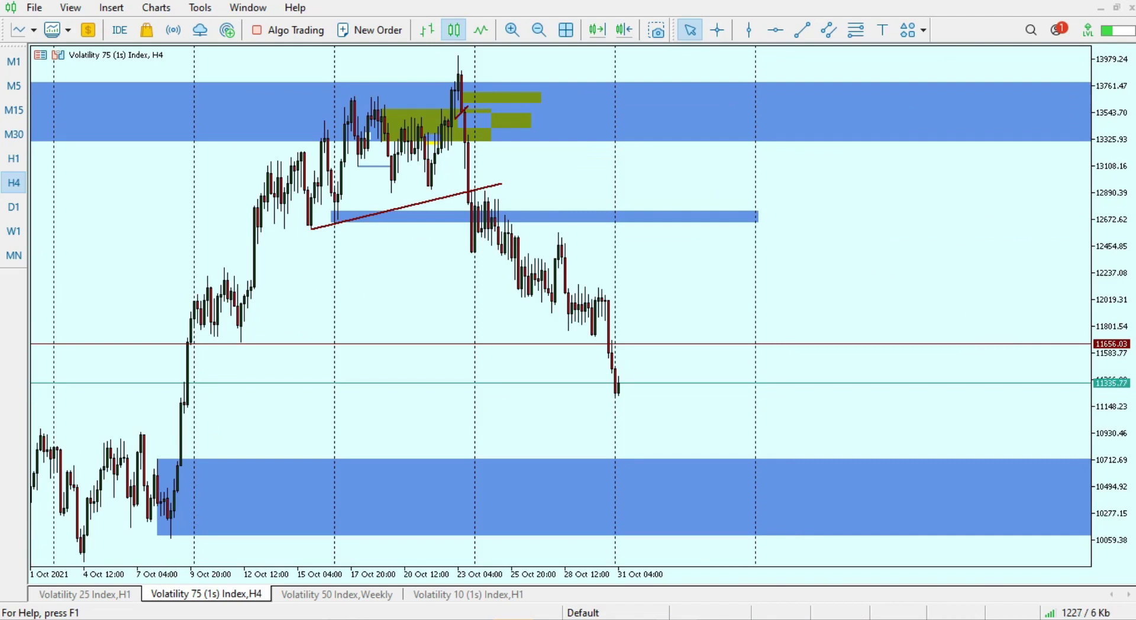
left_click_drag(343, 418, 445, 404)
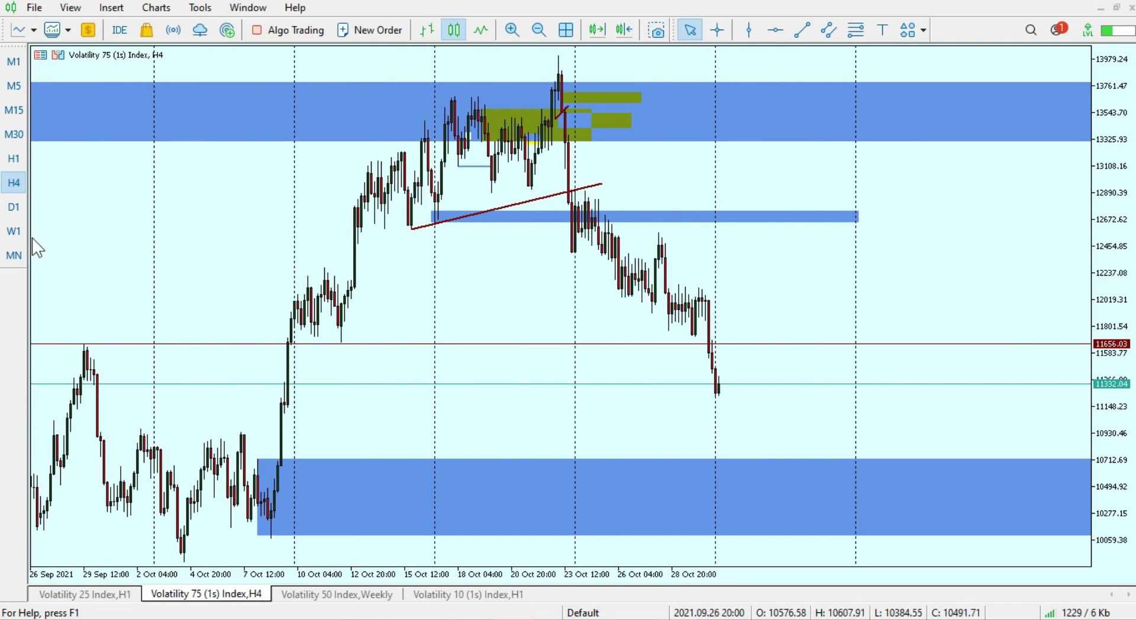
left_click_drag(157, 255, 338, 222)
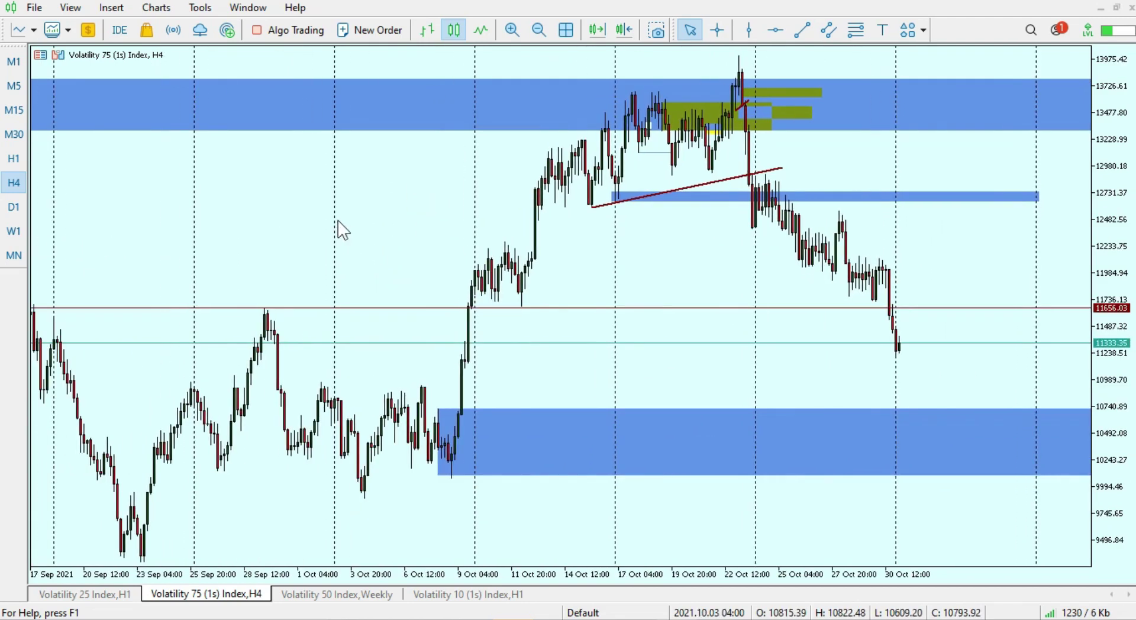
scroll(509, 348, "up", 3)
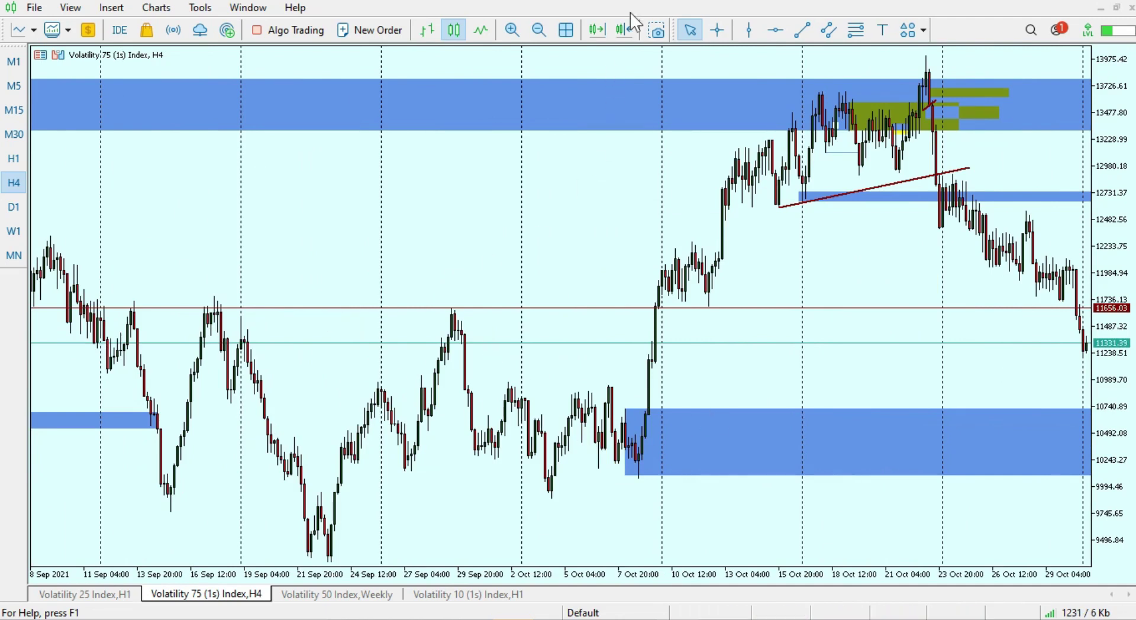
left_click(623, 30)
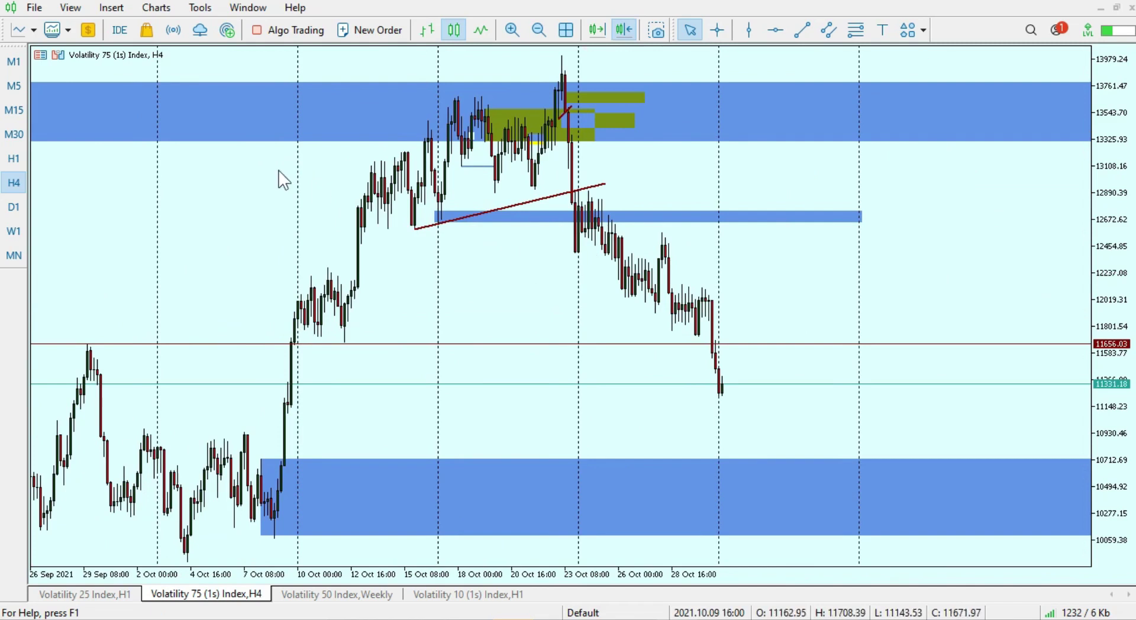
left_click(111, 7)
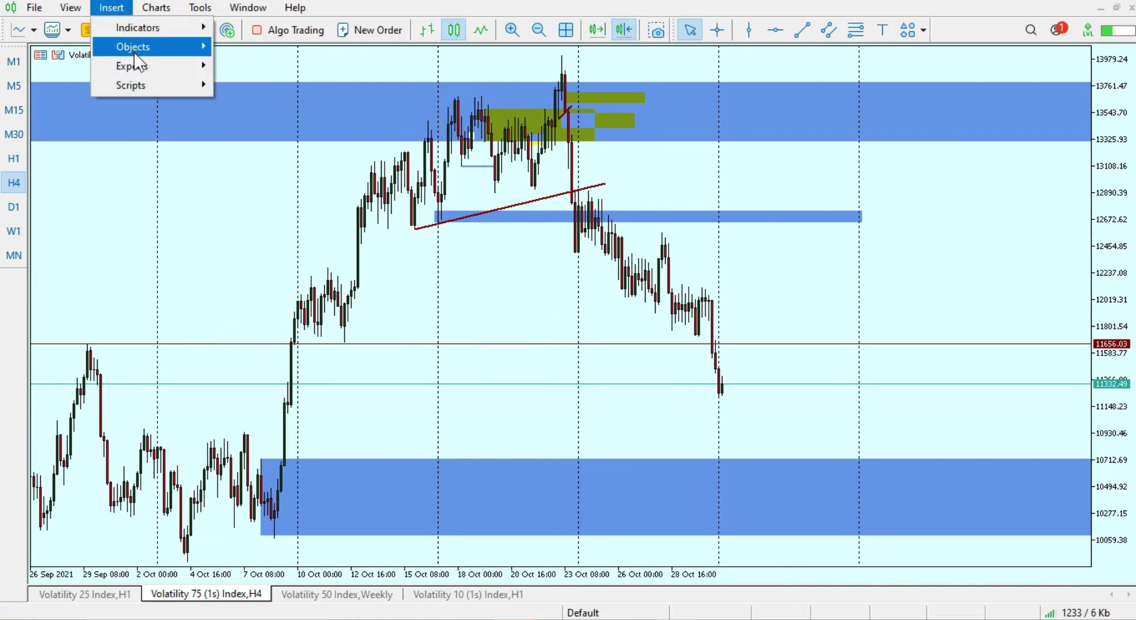
Draw a dark-blue rectangle zone around the current price, about 11141–11330.
mouse_move(135, 59)
left_click(225, 44)
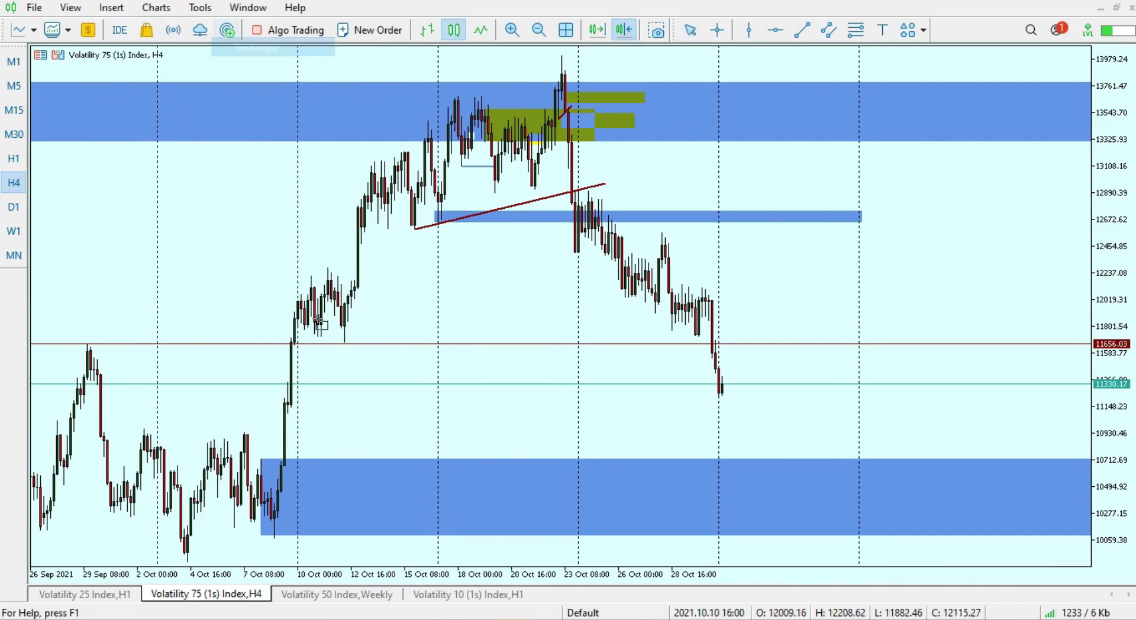
left_click_drag(287, 379, 922, 415)
left_click(925, 424)
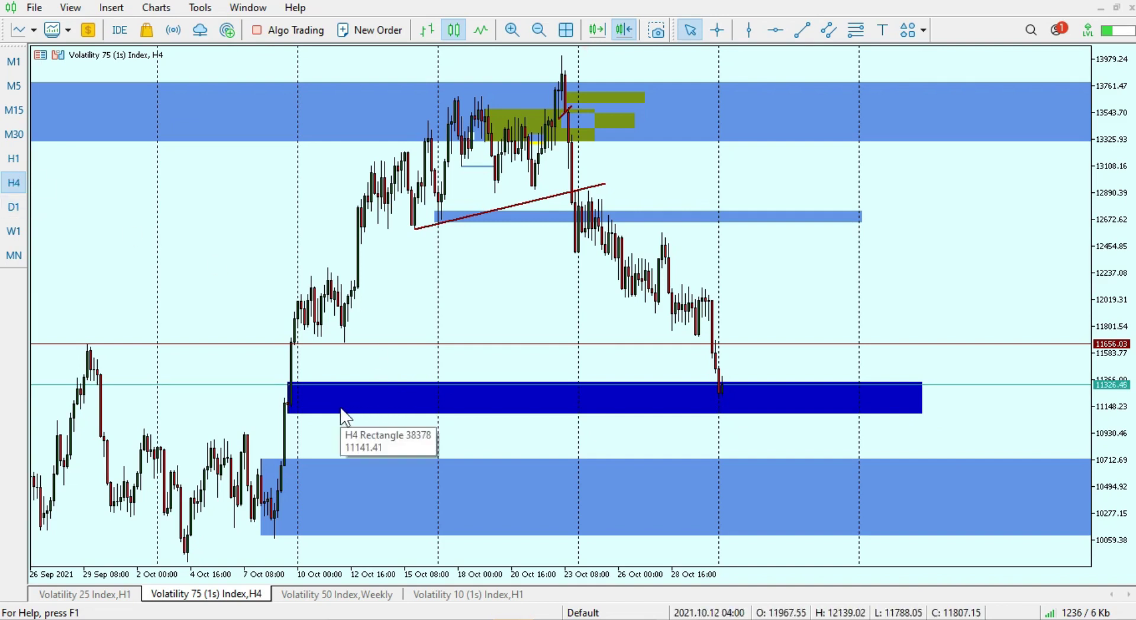
Select the dark-blue and lower light-blue zones, then view H1 with earlier history.
double_click(288, 413)
double_click(265, 469)
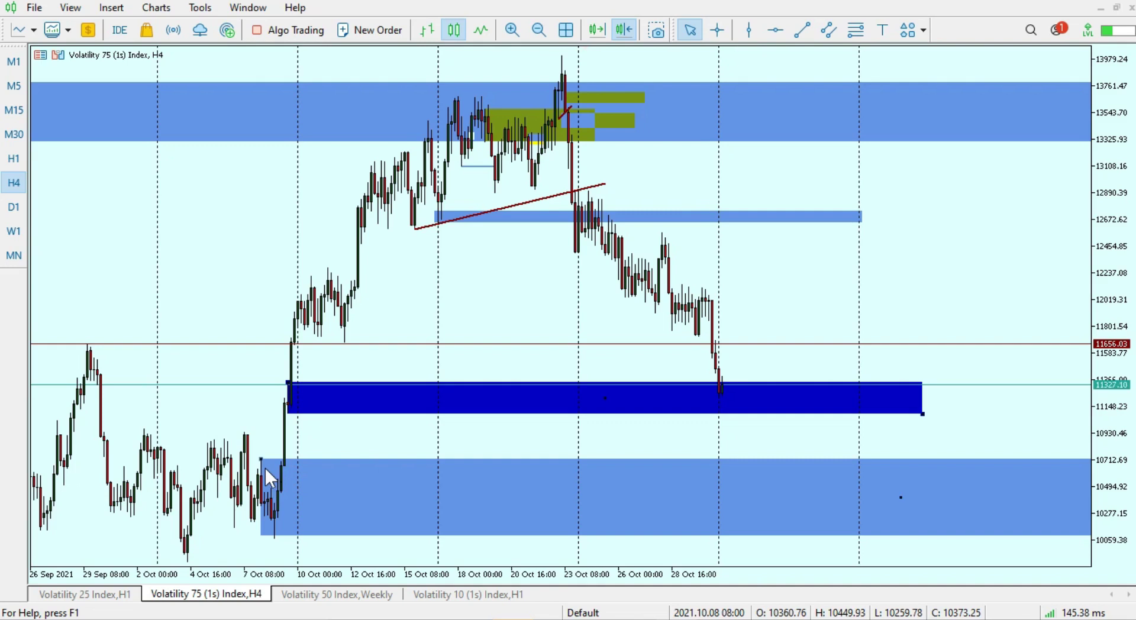
left_click(11, 159)
left_click_drag(689, 353, 854, 351)
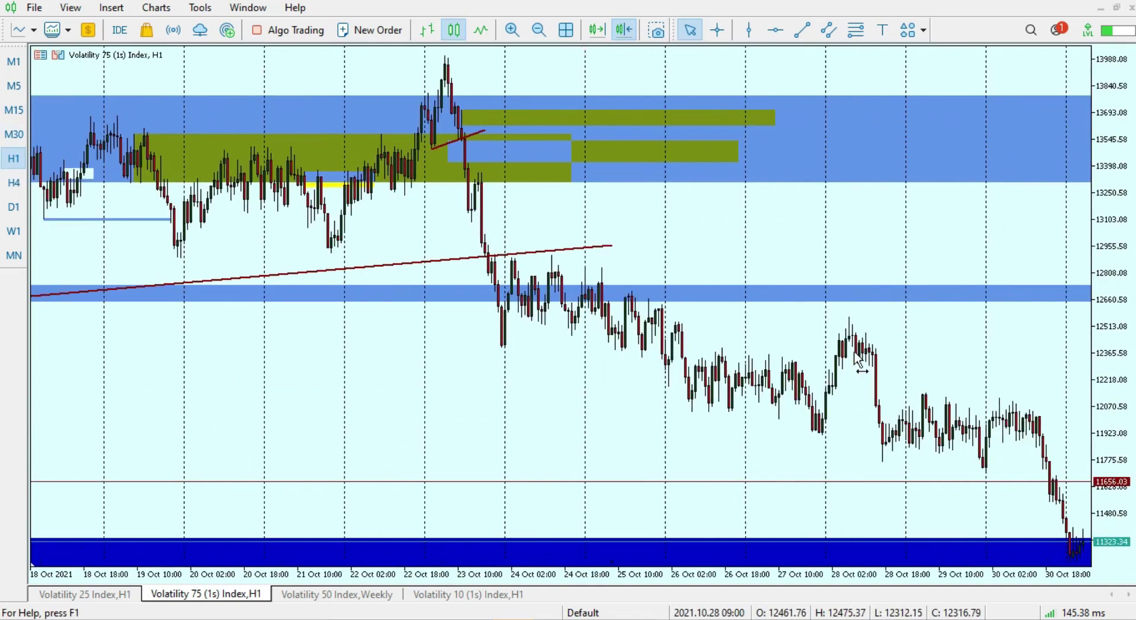
left_click(540, 32)
left_click_drag(525, 306, 611, 315)
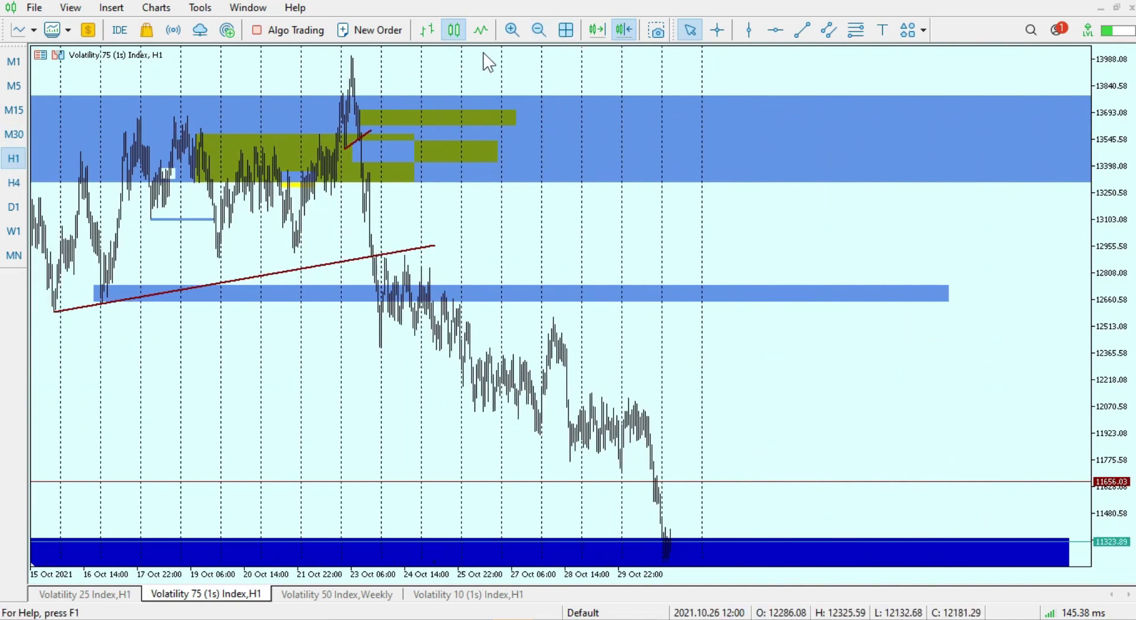
left_click_drag(409, 253, 761, 192)
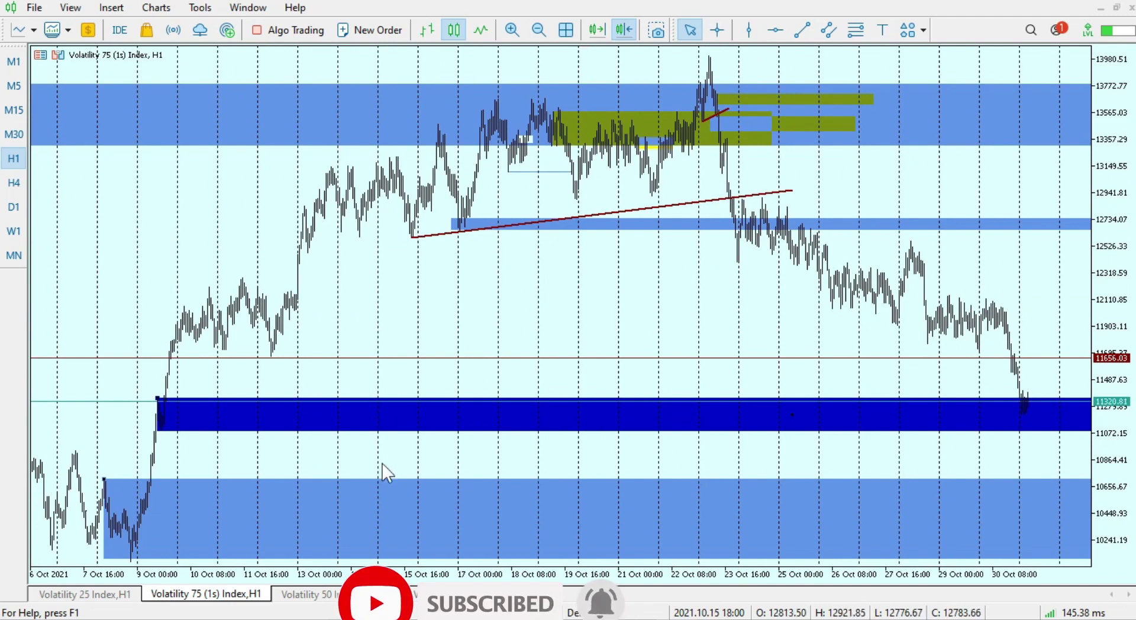
left_click_drag(322, 340, 432, 335)
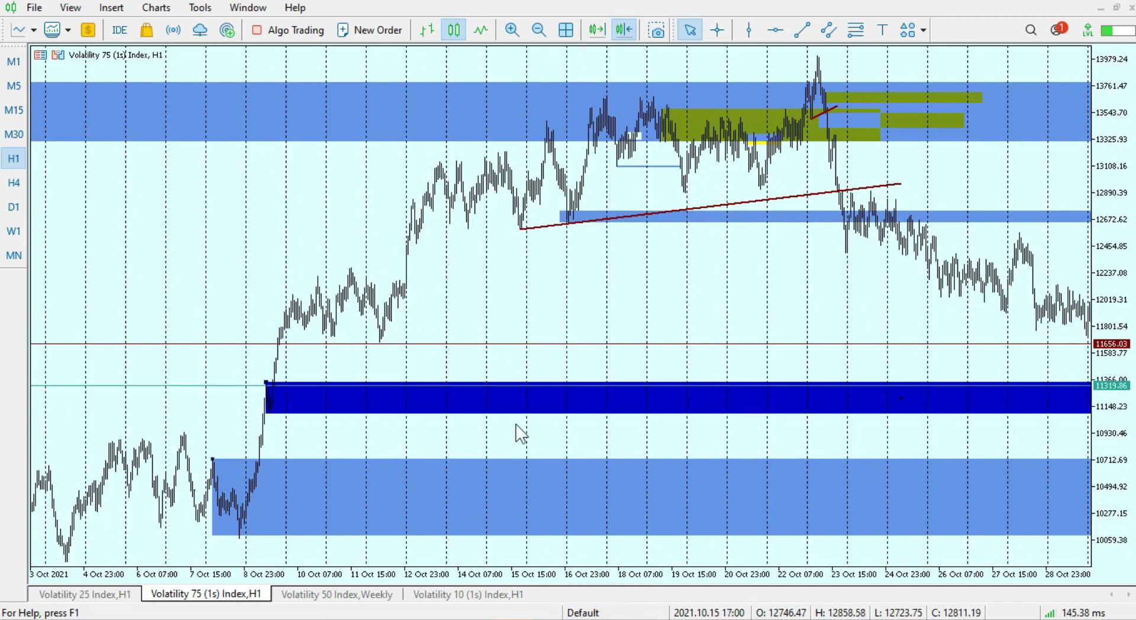
left_click_drag(733, 261, 445, 241)
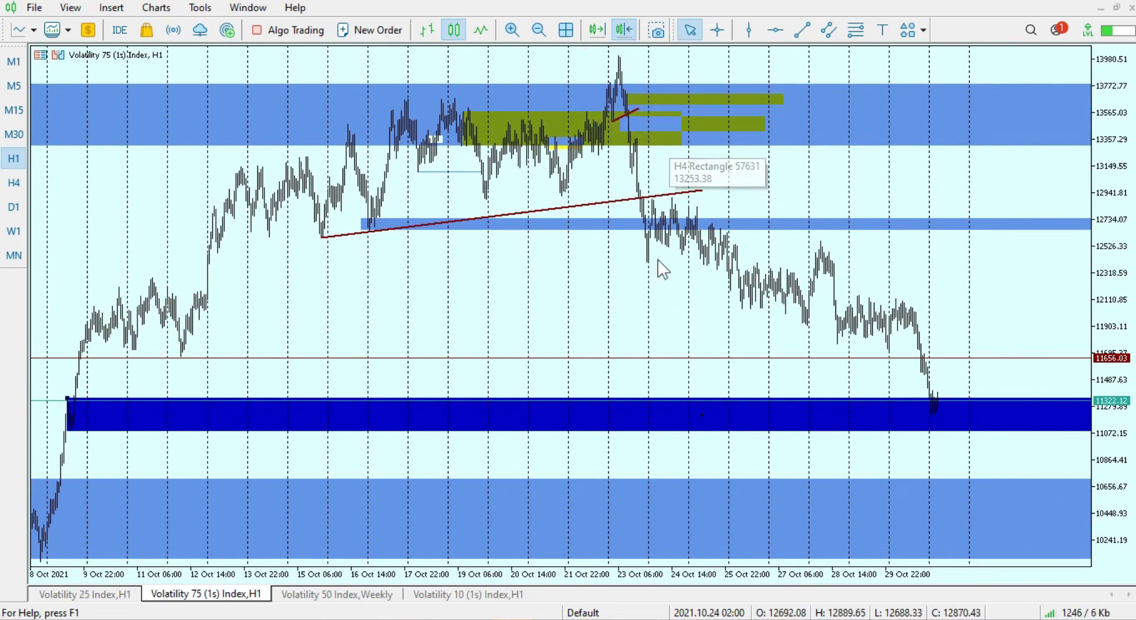
left_click(512, 30)
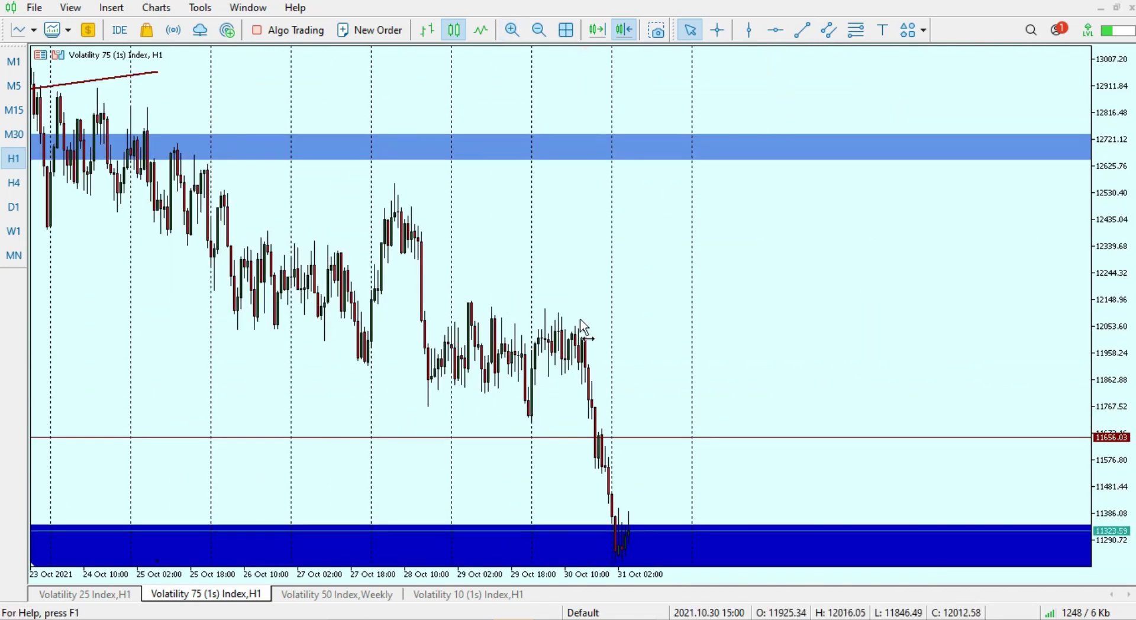
Add horizontal lines at 12333.27 and 13909.63, then bring up the Volatility 50 weekly chart.
scroll(632, 332, "up", 2)
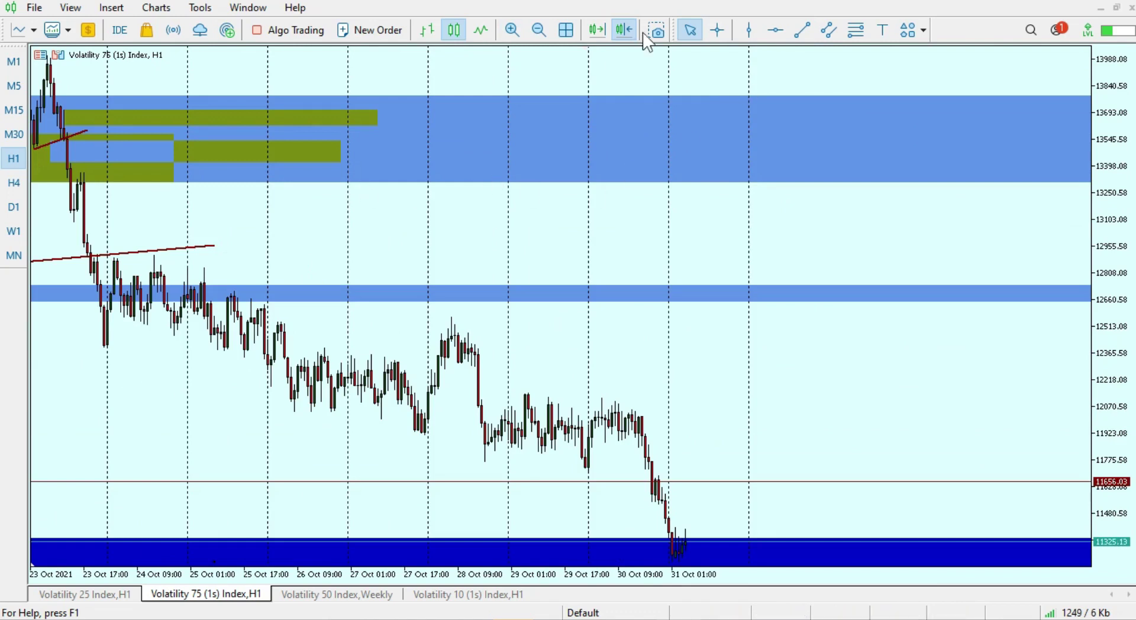
left_click(775, 30)
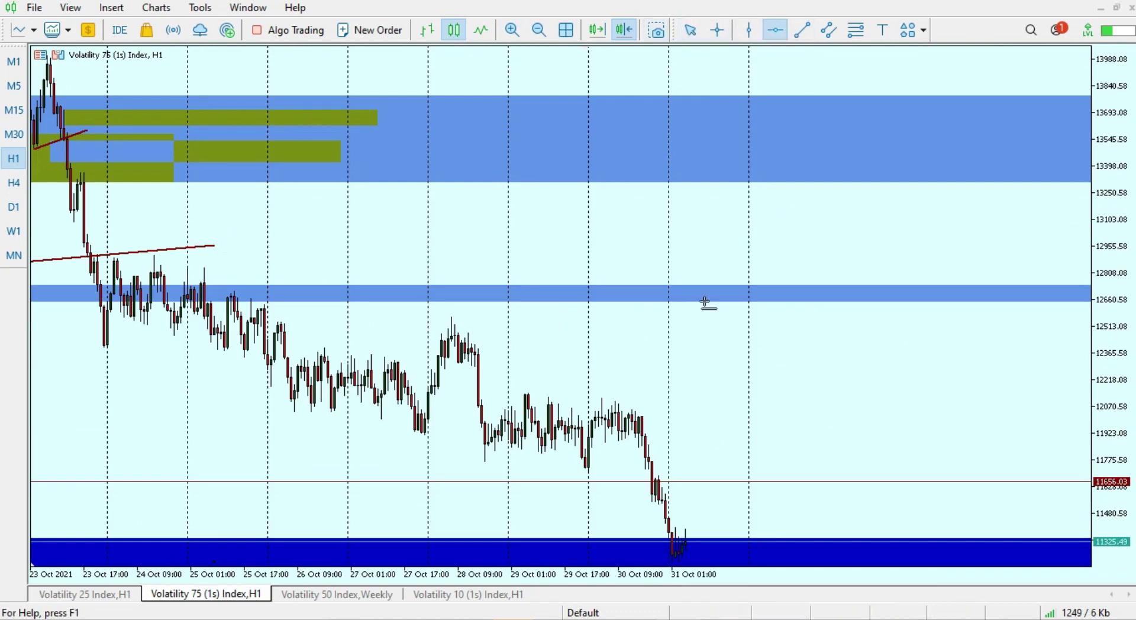
left_click(645, 416)
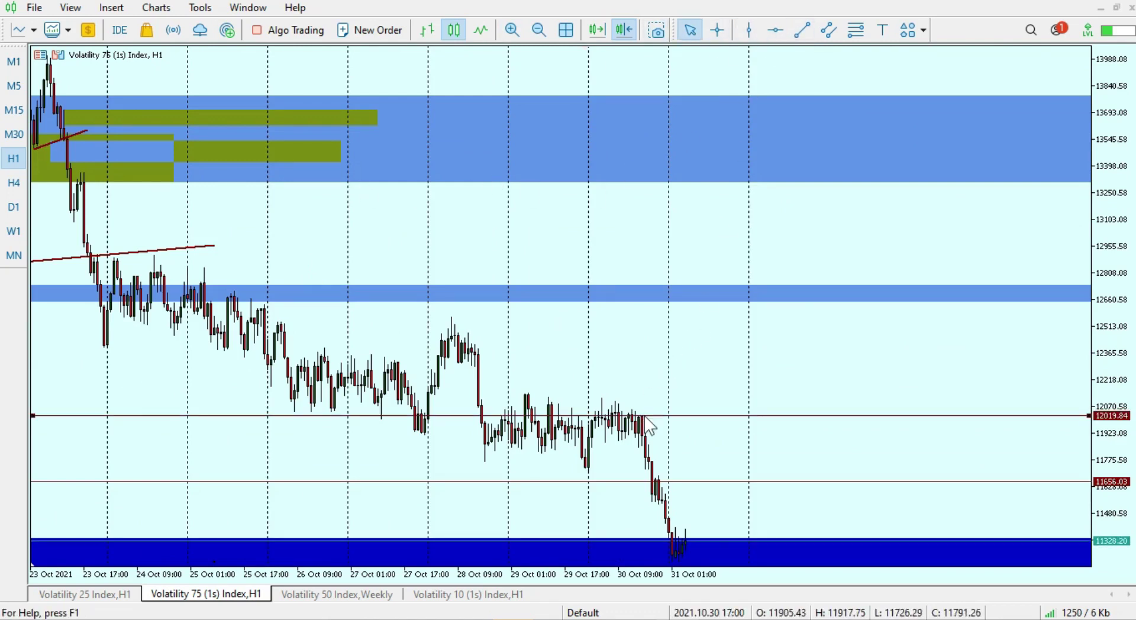
left_click_drag(645, 417, 610, 360)
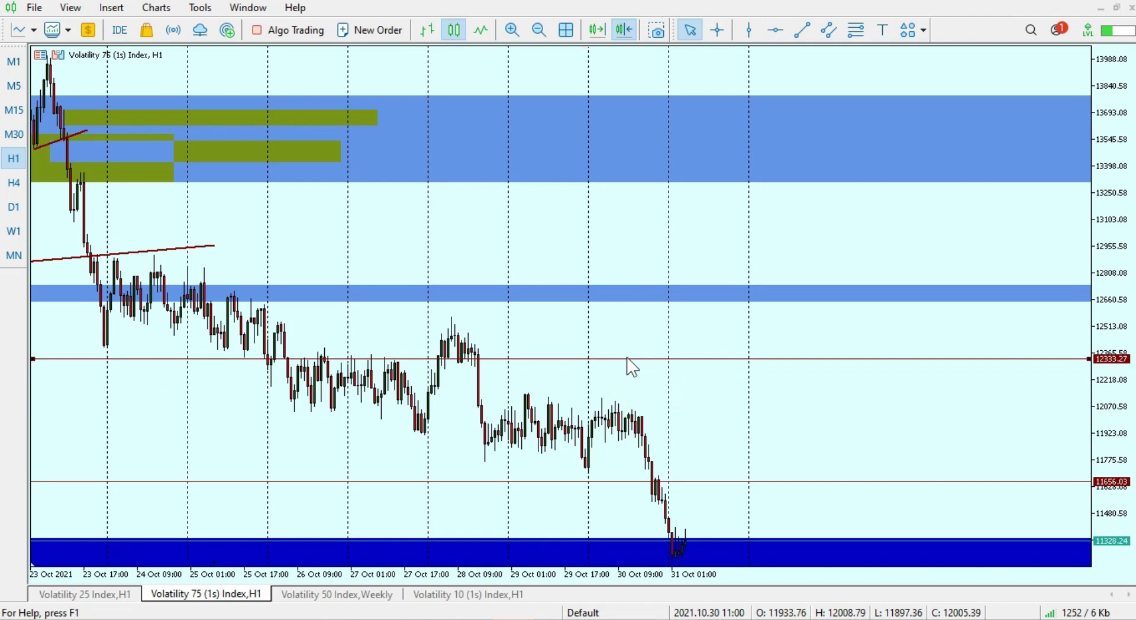
left_click_drag(628, 359, 650, 74)
left_click(649, 73)
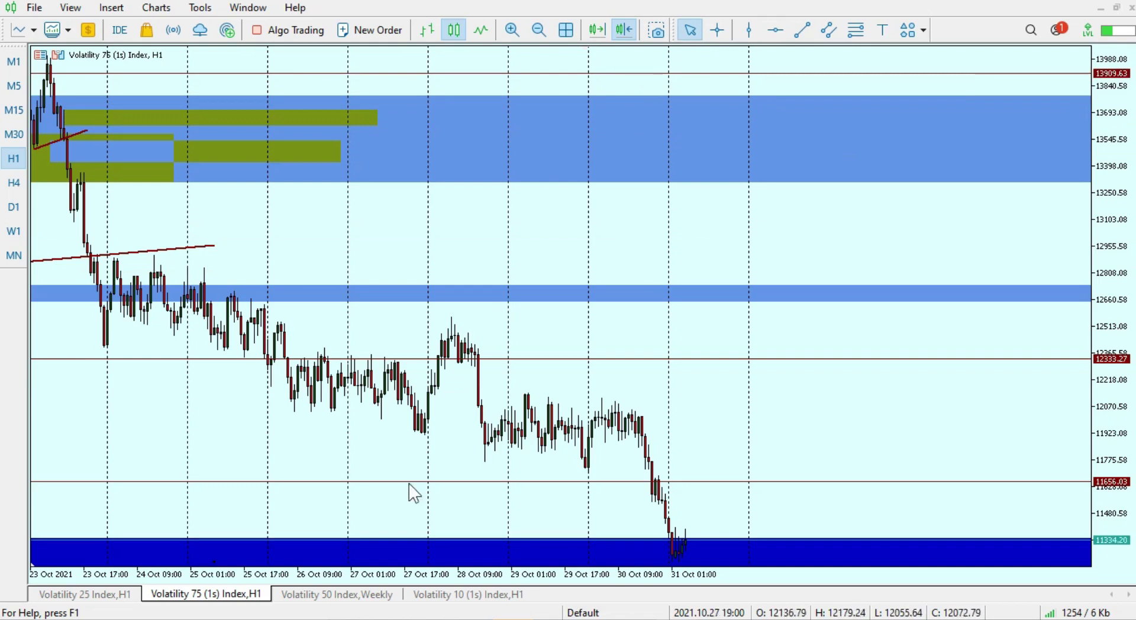
left_click(381, 594)
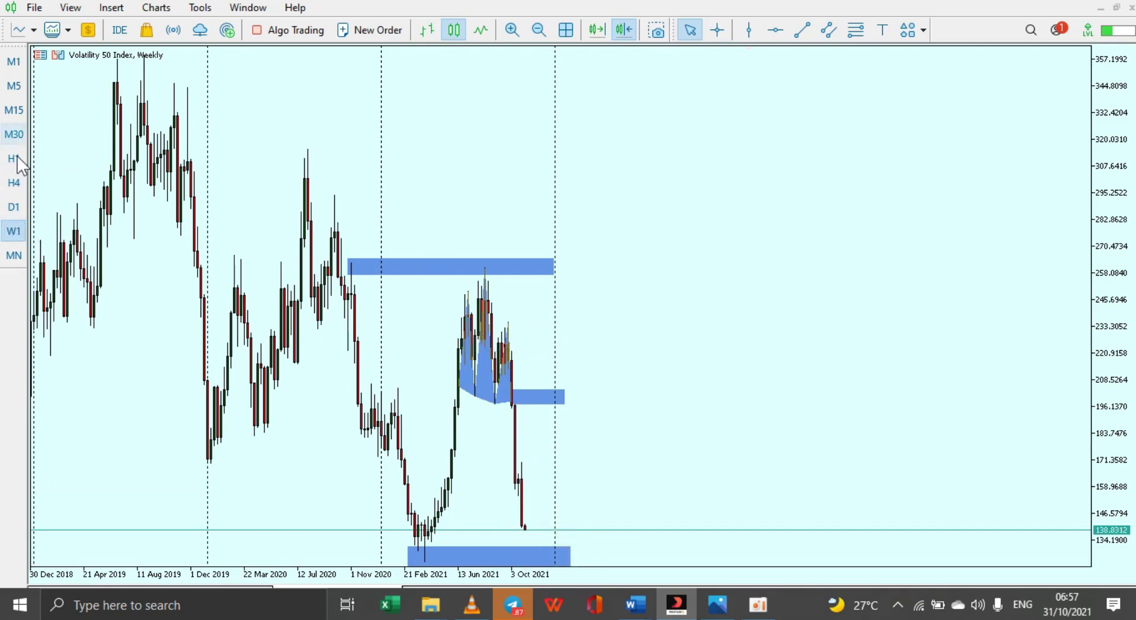
Review the Volatility 50 daily chart from mid-2020 to October 2021 and select the lower blue support zone.
left_click(13, 207)
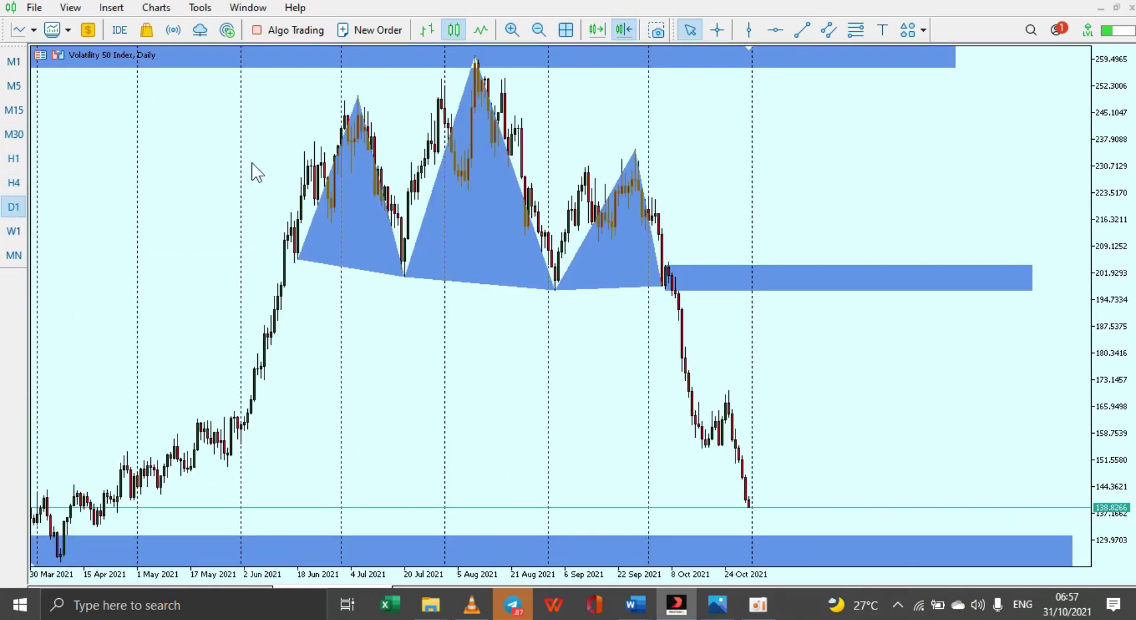
left_click_drag(349, 328, 558, 363)
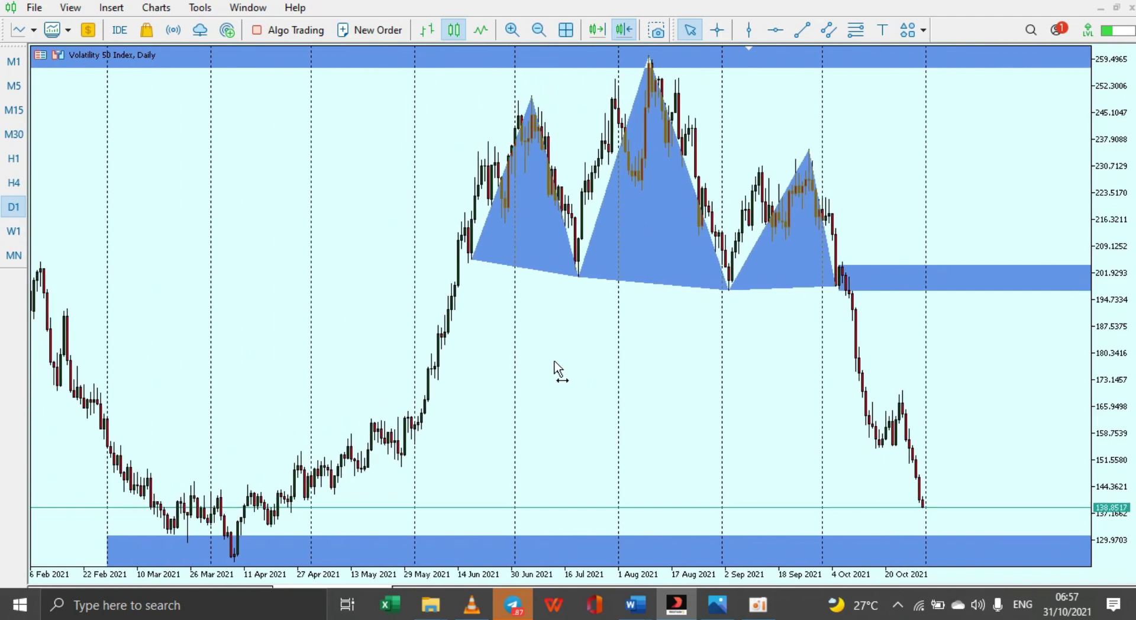
left_click(539, 30)
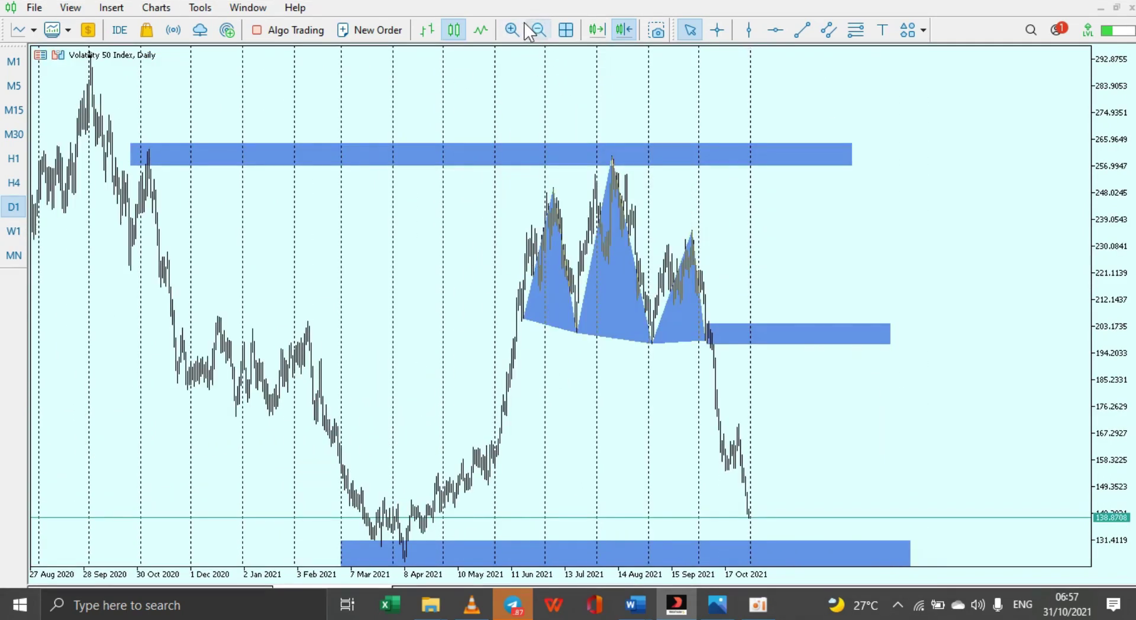
left_click(514, 29)
left_click_drag(471, 232, 556, 228)
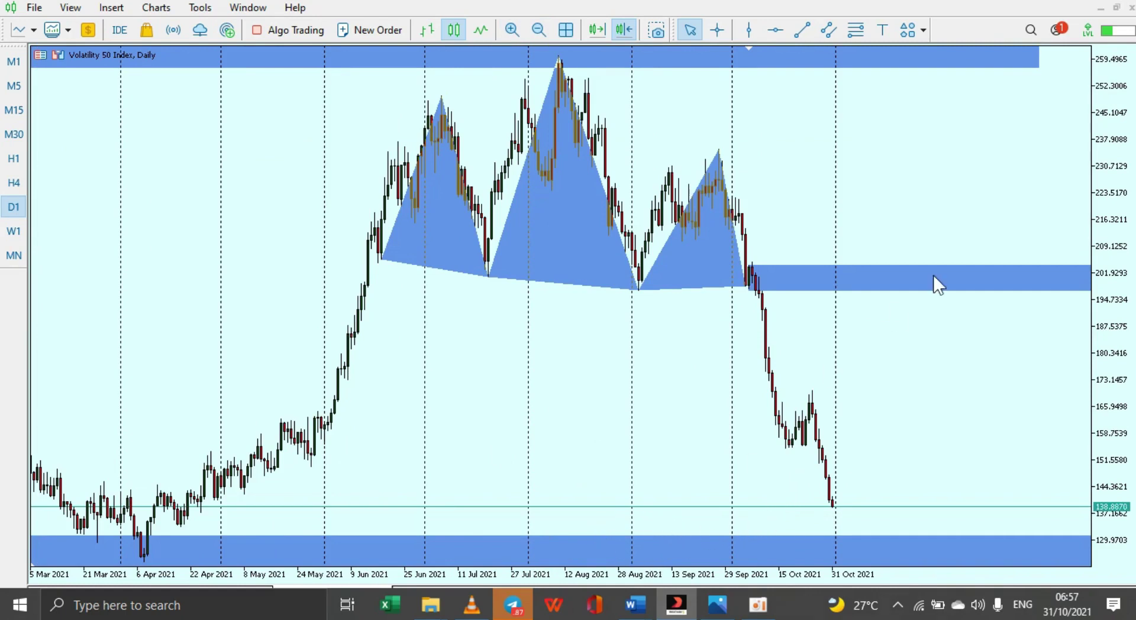
left_click(542, 34)
left_click_drag(538, 145, 580, 181)
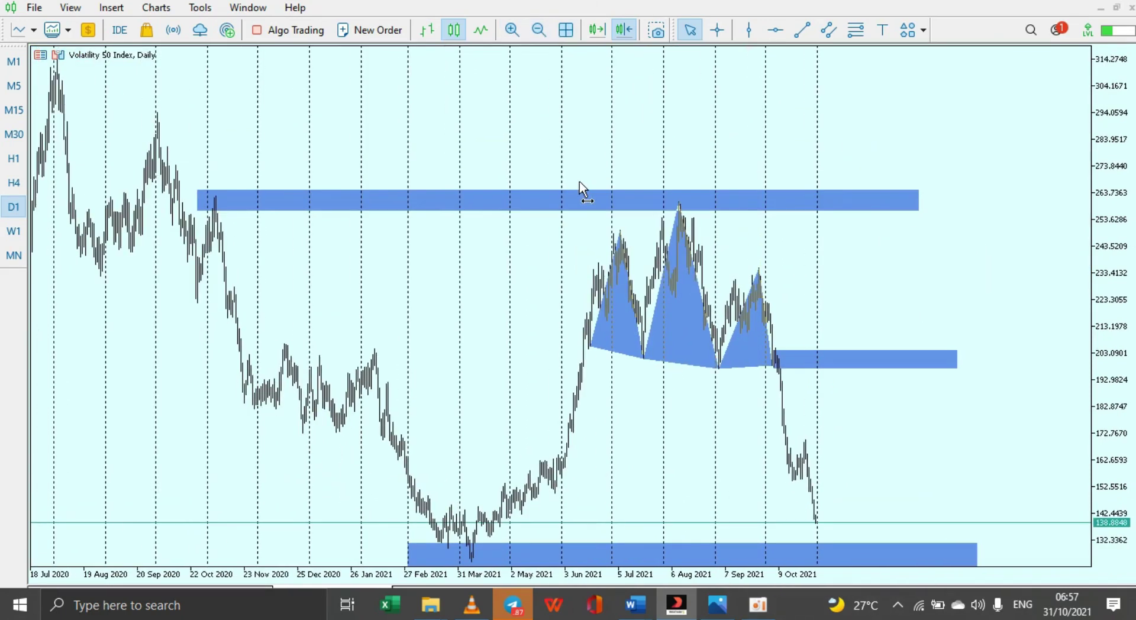
left_click_drag(1120, 216, 1132, 252)
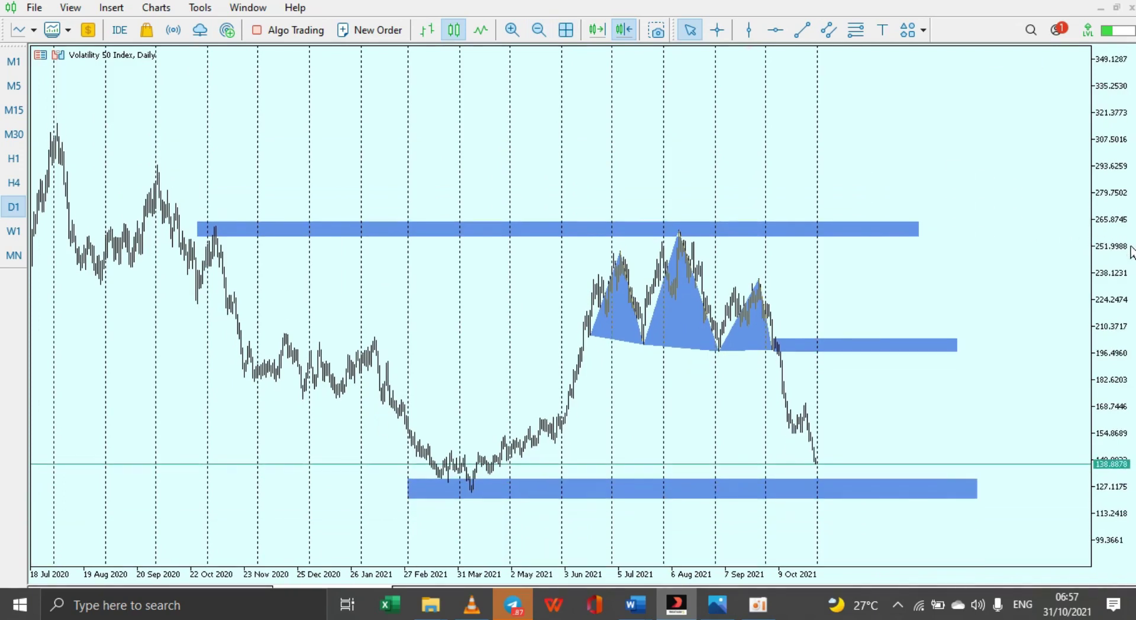
left_click(512, 37)
left_click_drag(435, 279, 608, 282)
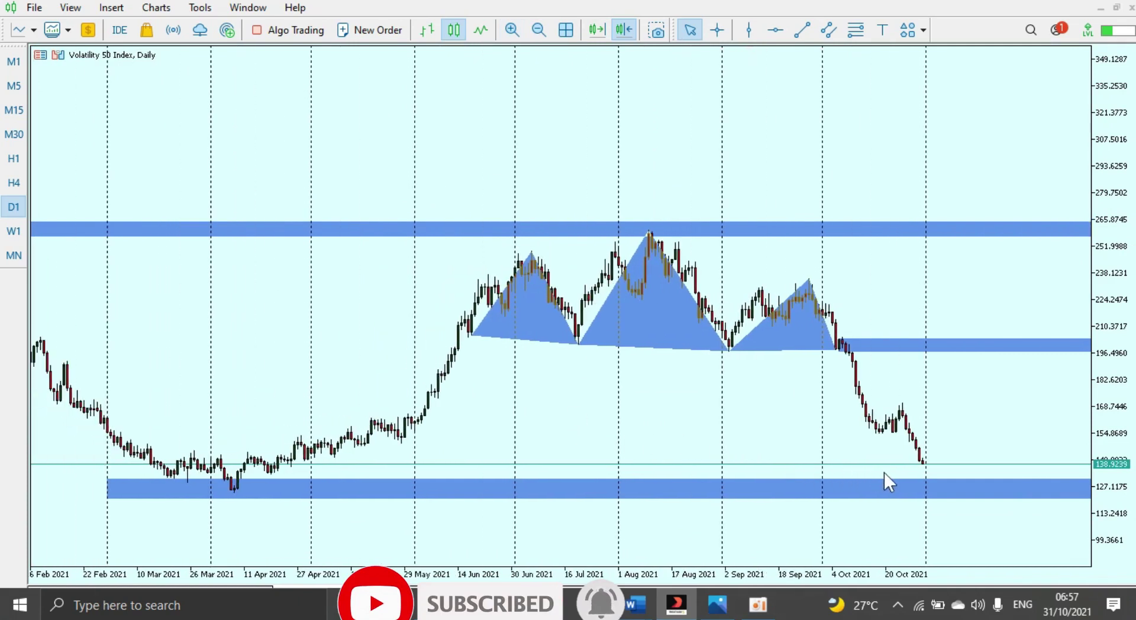
double_click(108, 482)
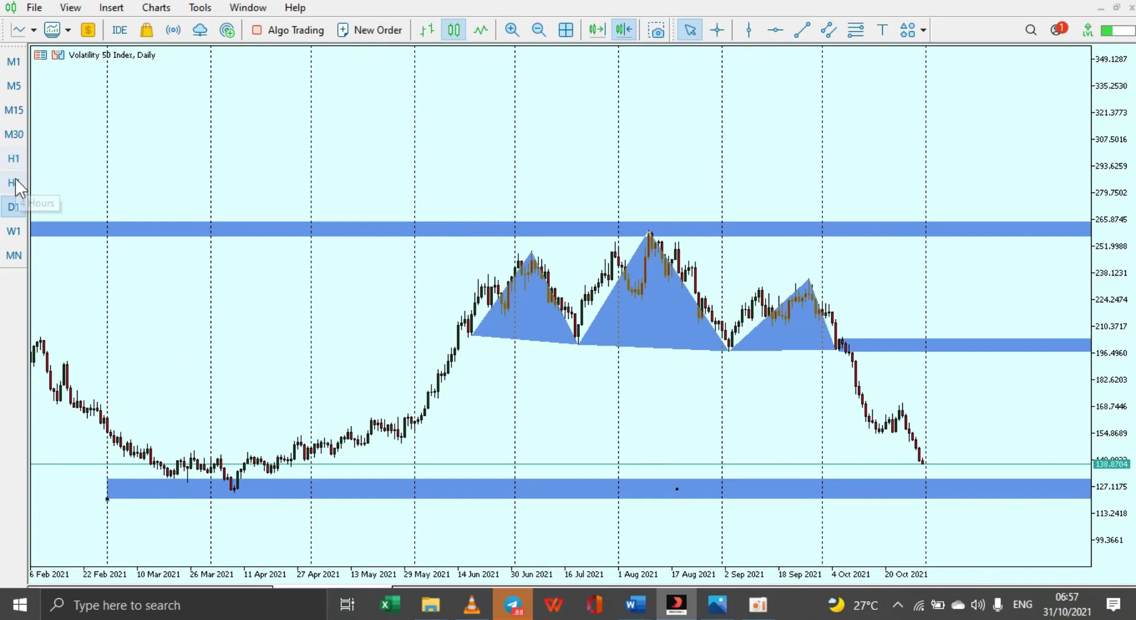
Switch to the H4 timeframe and frame late September to October 2021.
left_click(15, 178)
left_click(548, 34)
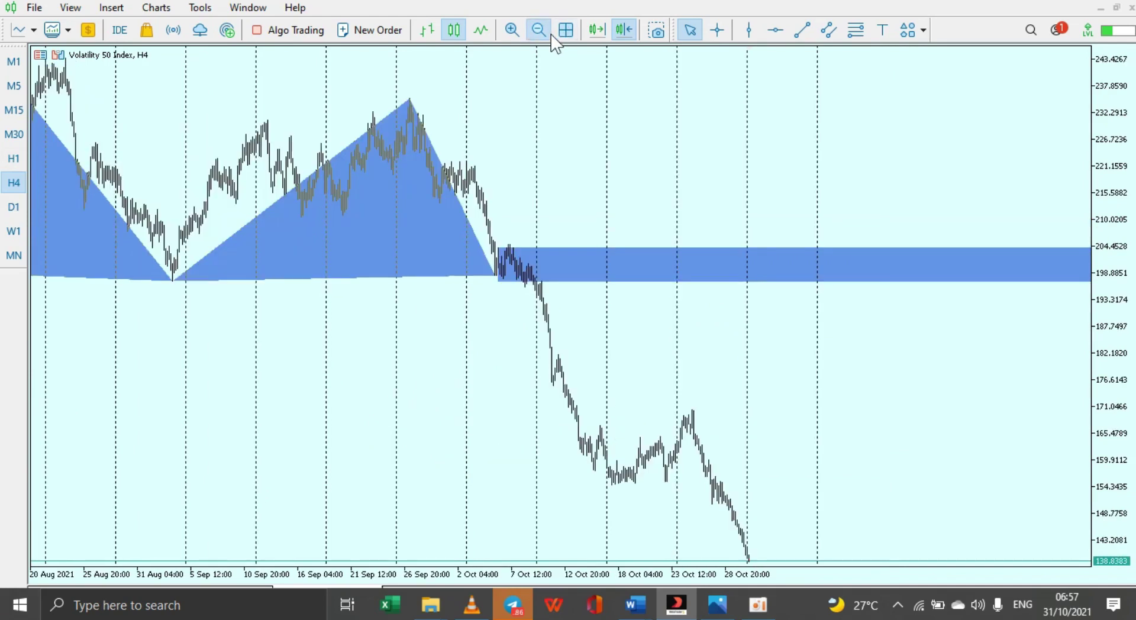
left_click_drag(599, 140, 647, 132)
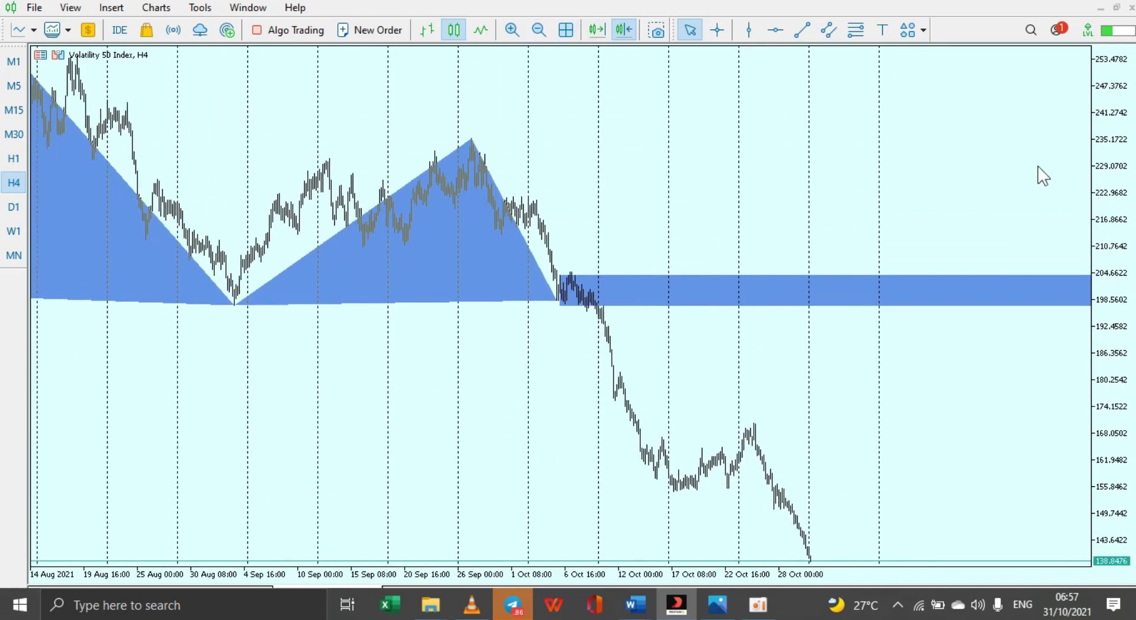
left_click(513, 33)
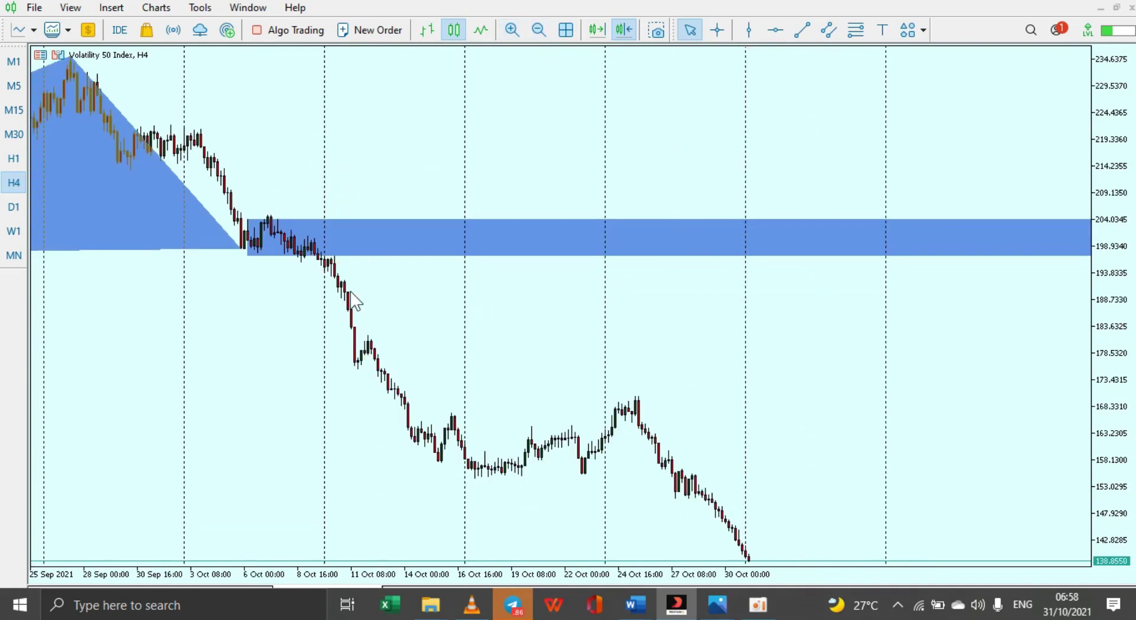
Measure the drops with the crosshair: -6.32% from the high, -38.25% from the top peak.
left_click(715, 30)
left_click_drag(636, 403, 672, 460)
left_click(717, 31)
left_click_drag(71, 66, 748, 557)
Widen the H4 view to start from 18 August and dismiss the Start menu.
left_click_drag(449, 185, 569, 209)
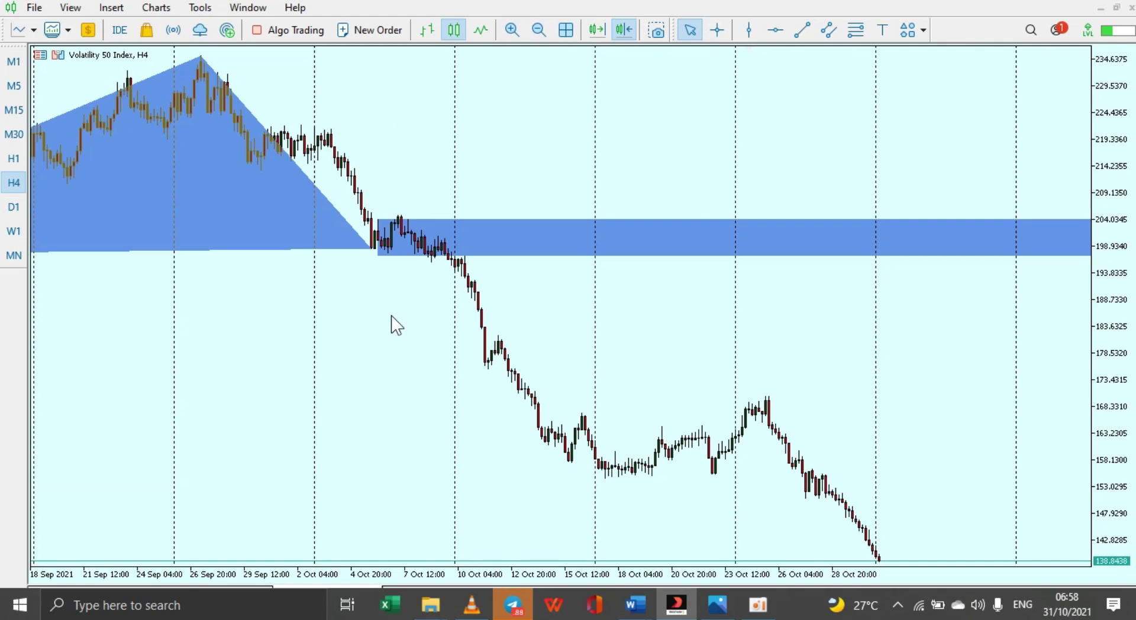
left_click(538, 29)
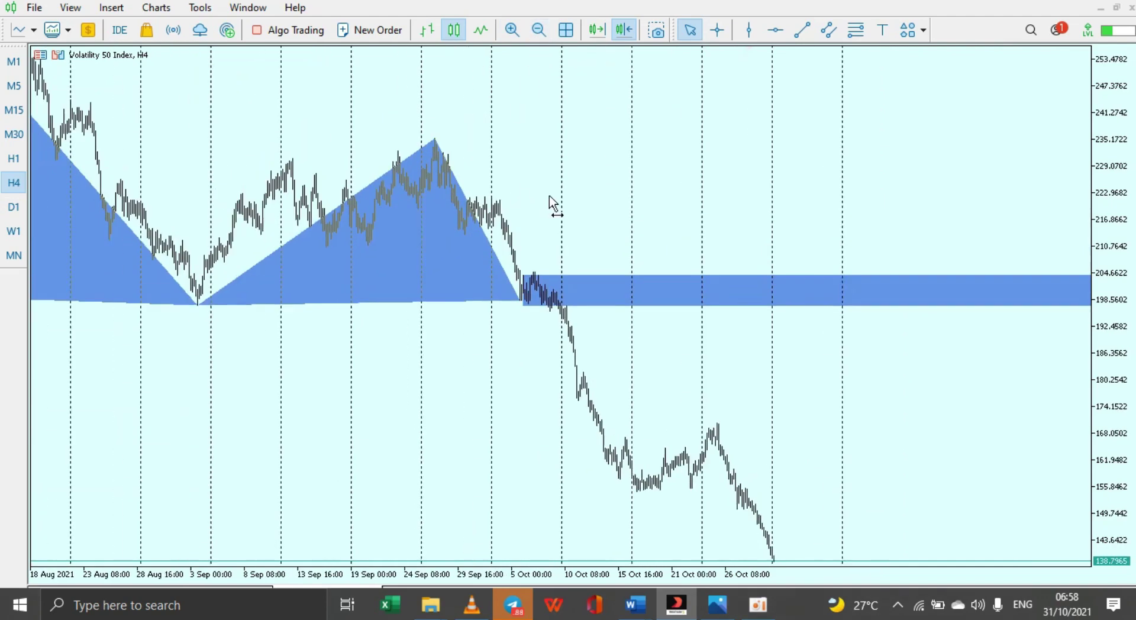
key("super")
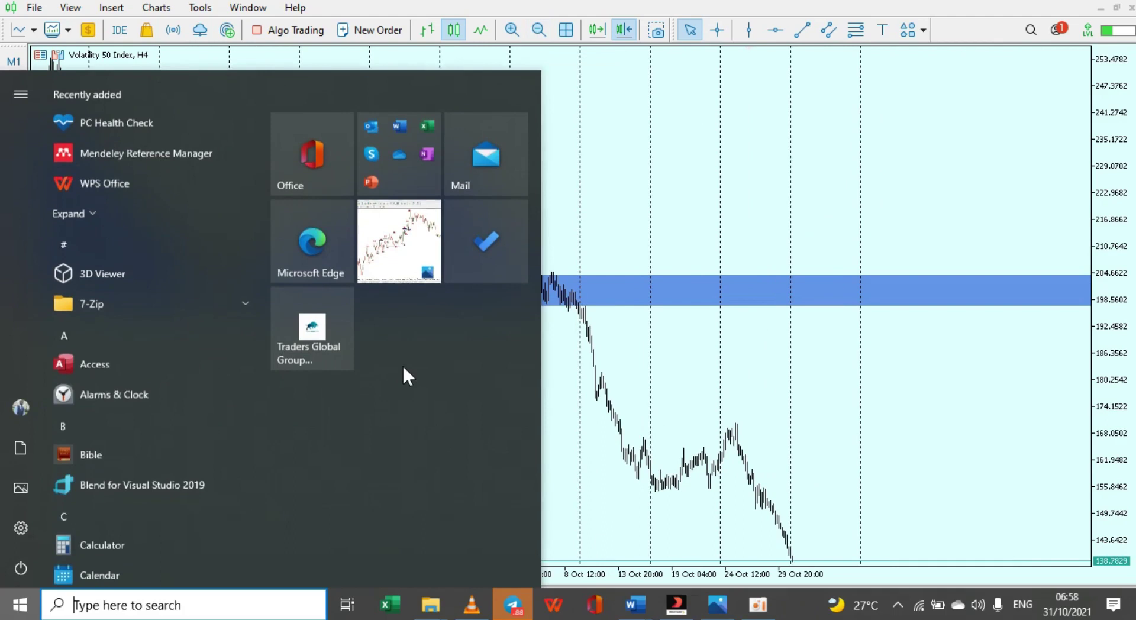
key("Escape")
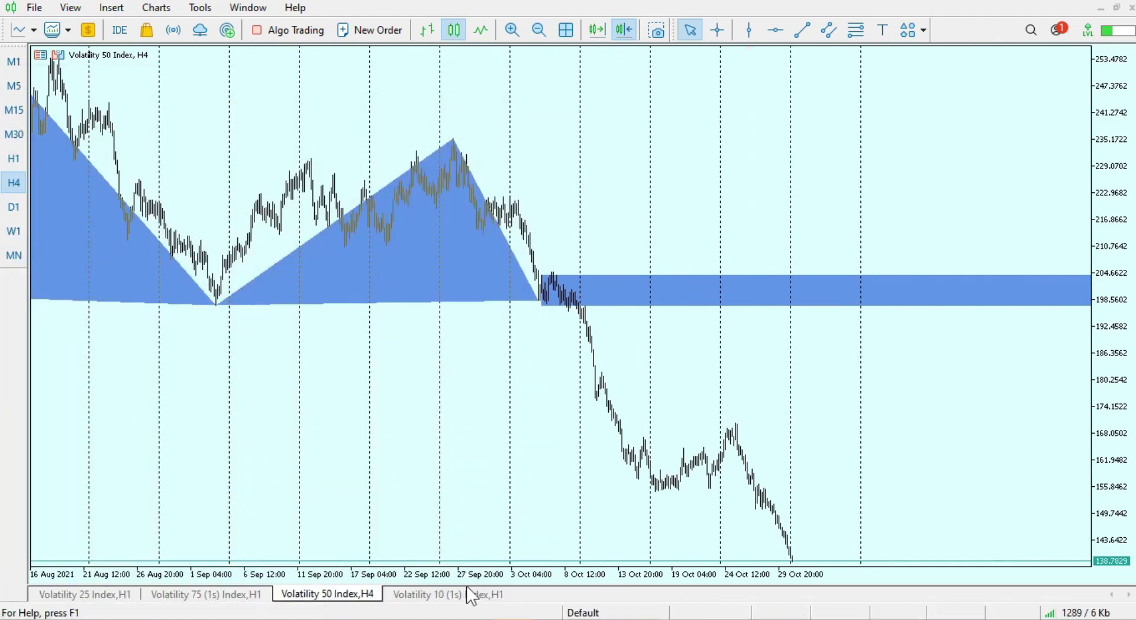
Switch to the Volatility 10 (1s) H1 chart and pan back to earlier bars.
left_click(473, 596)
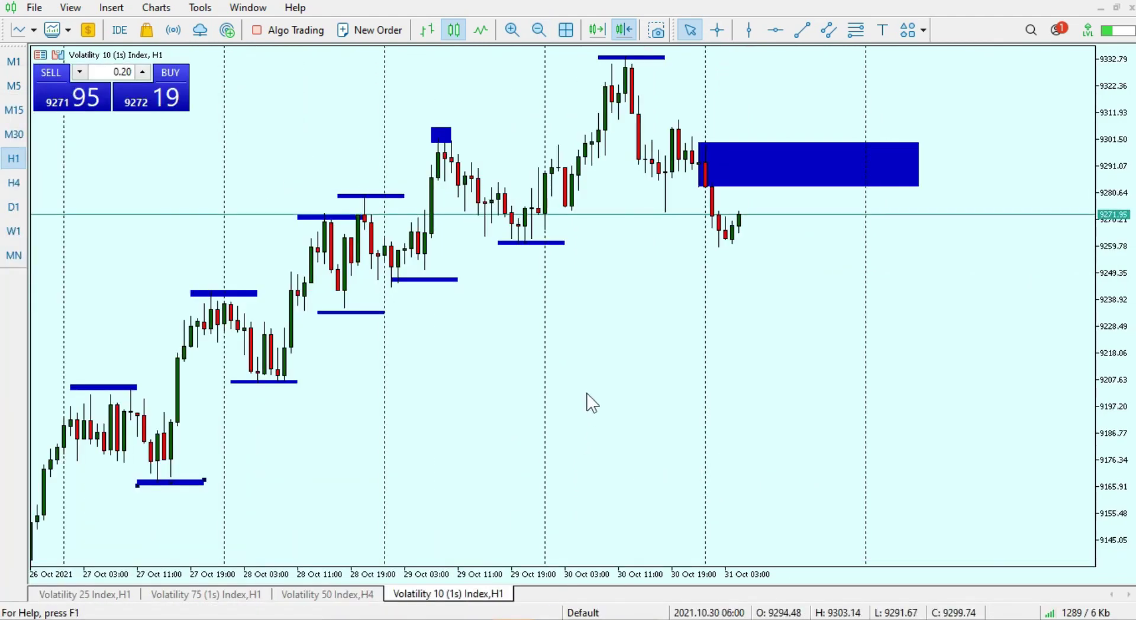
left_click_drag(643, 322, 750, 344)
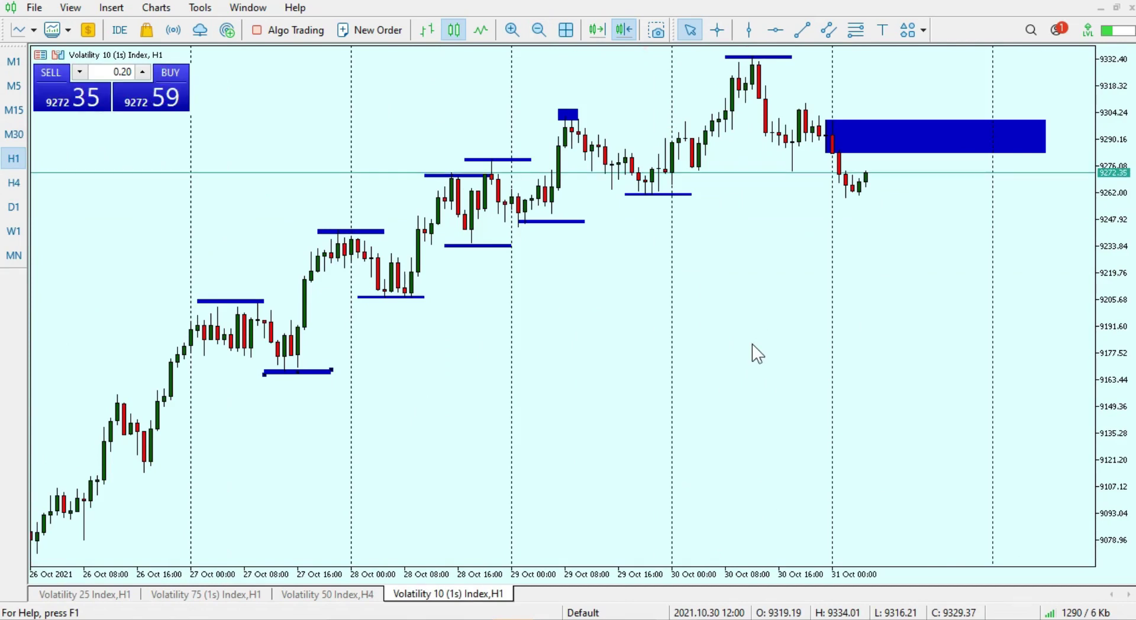
left_click_drag(752, 344, 779, 343)
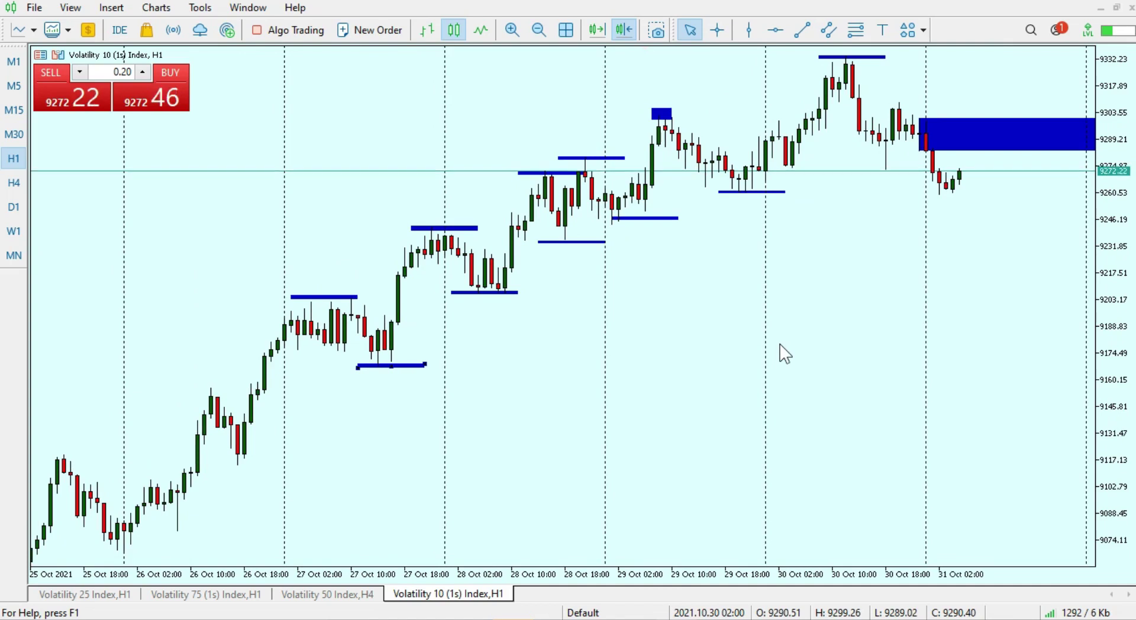
left_click_drag(852, 292, 515, 44)
Move the blue rectangle zone slightly higher, to about 9283–9300.
double_click(610, 159)
mouse_move(716, 185)
left_mouse_down()
mouse_move(793, 177)
mouse_move(714, 185)
left_mouse_up()
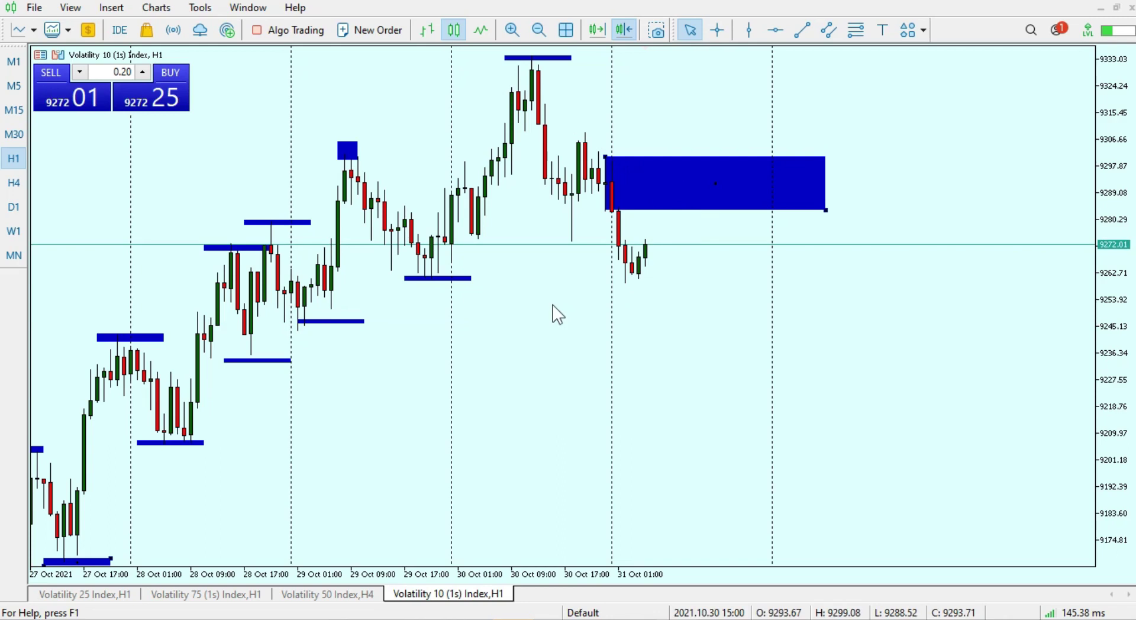
scroll(538, 294, "up", 2)
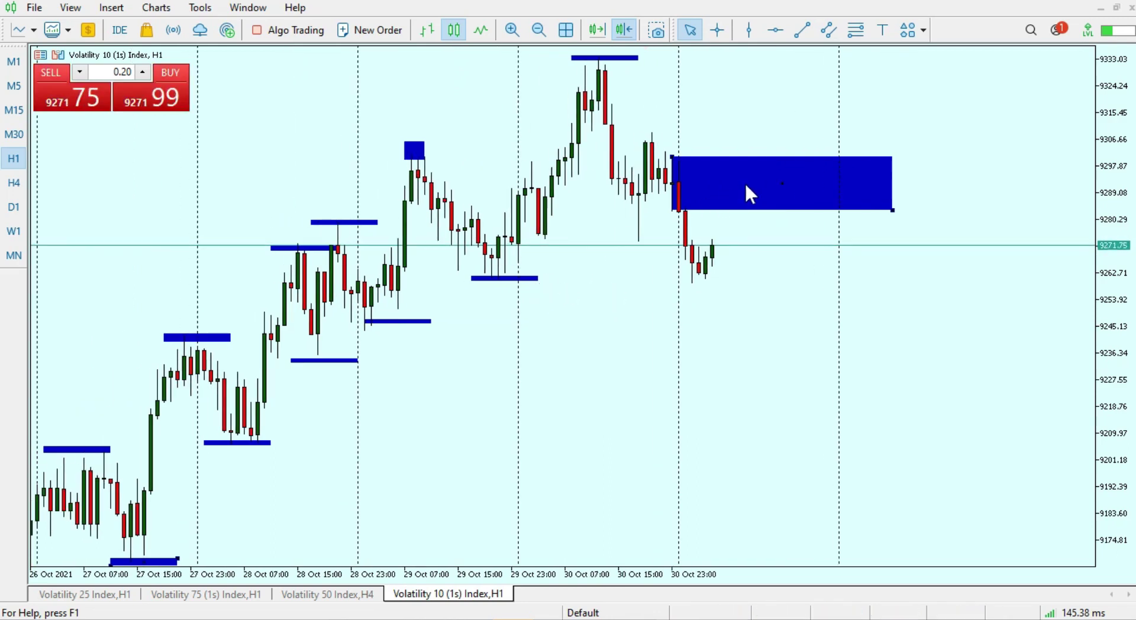
left_click(779, 180)
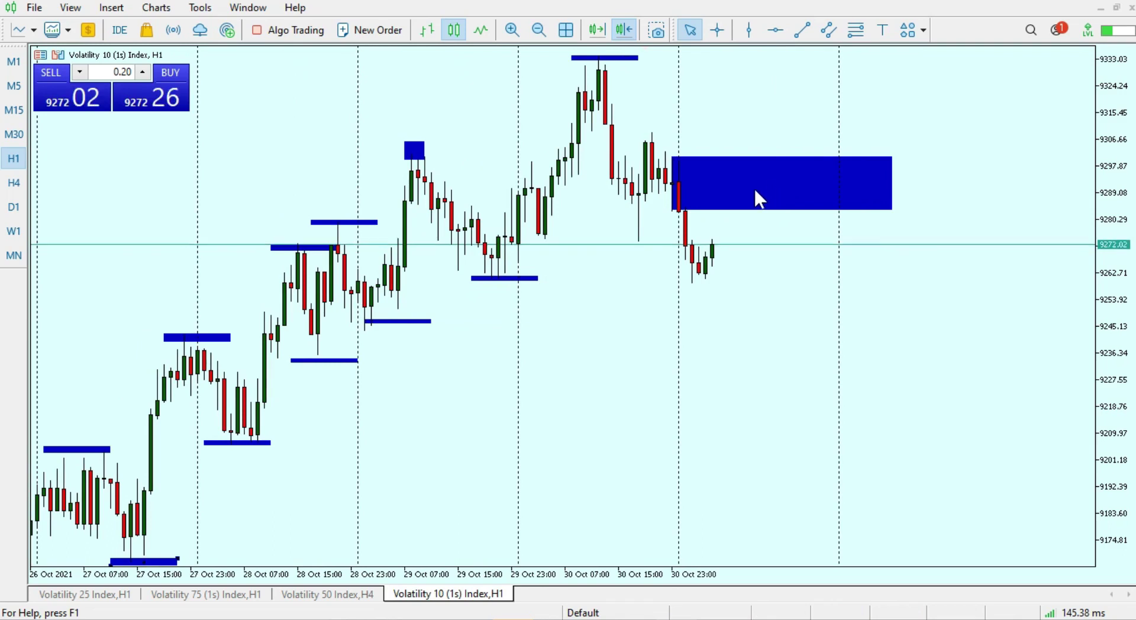
left_click(756, 197)
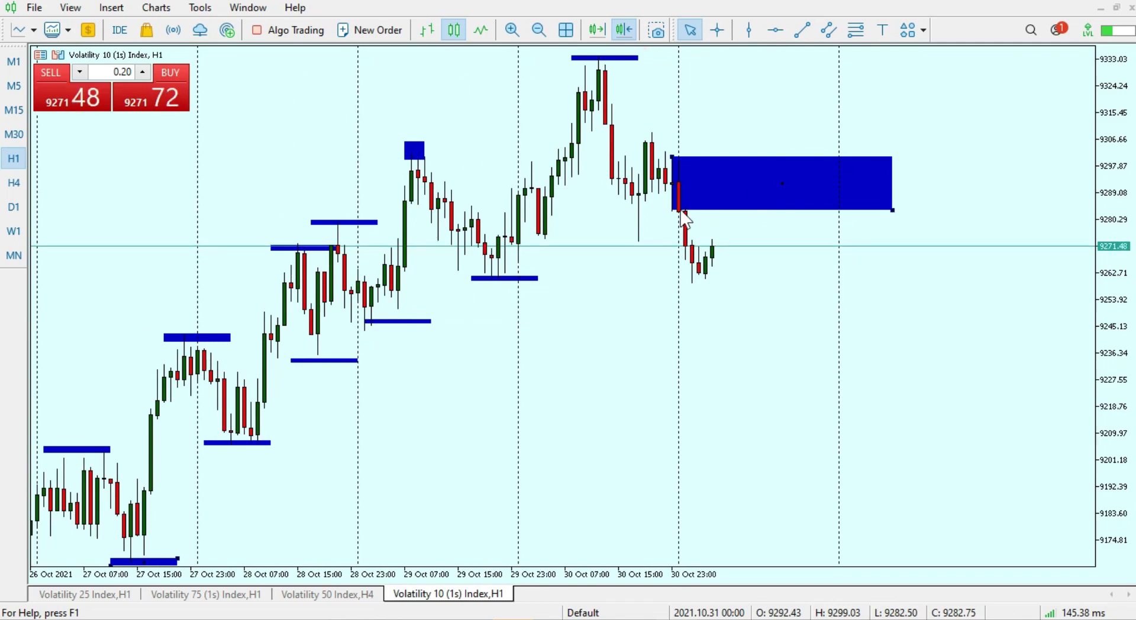
Measure from a price level down to the time axis with the crosshair.
left_click(720, 31)
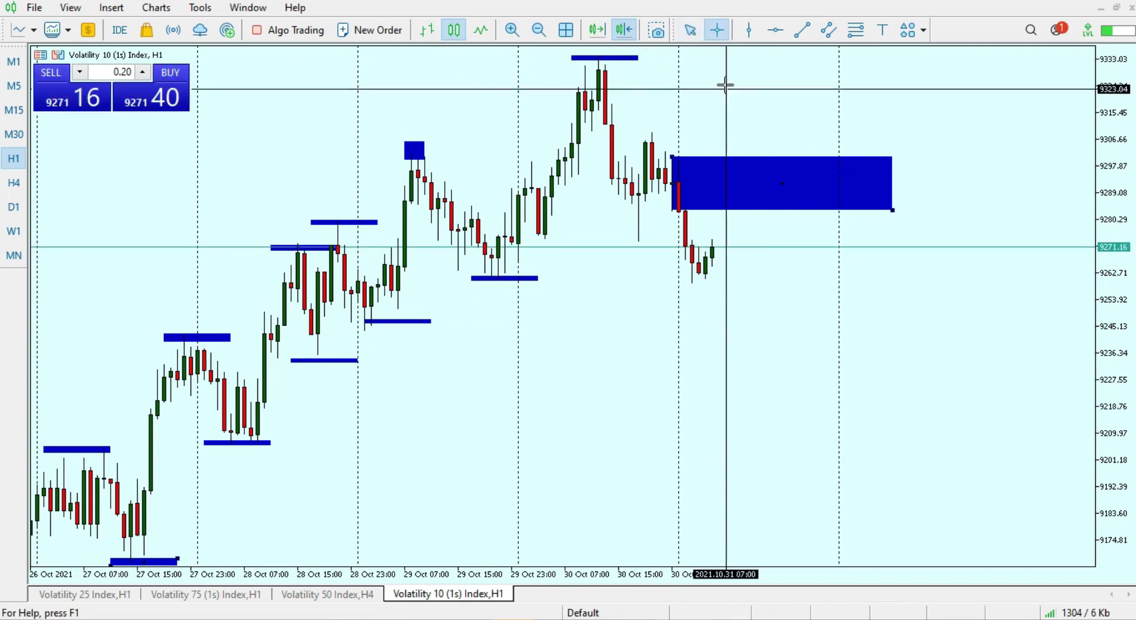
left_click_drag(747, 171, 808, 580)
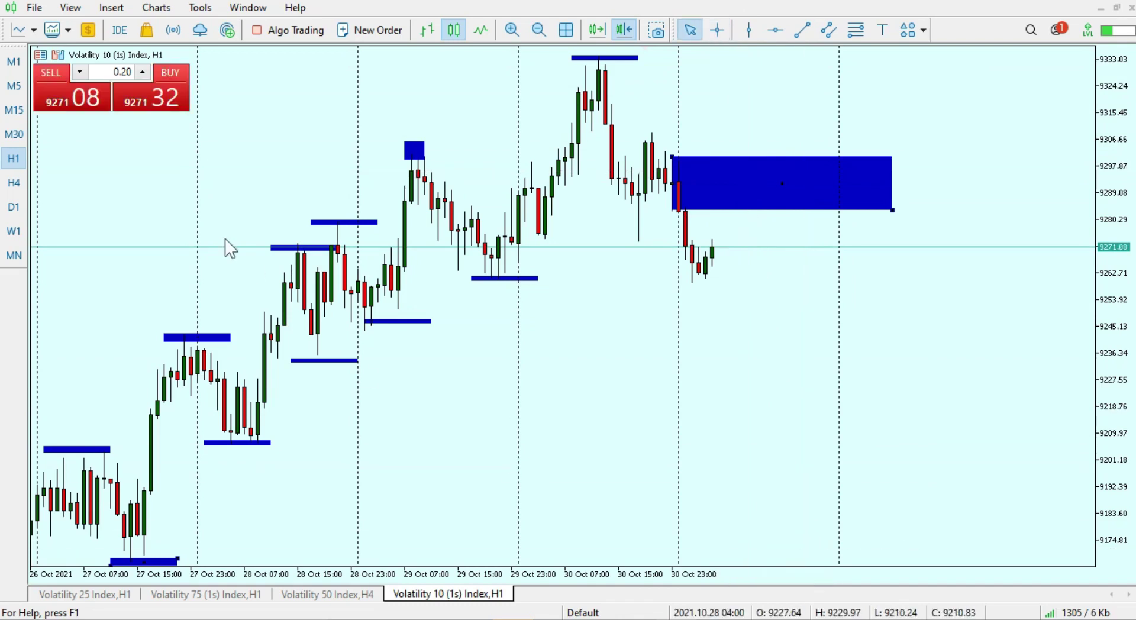
left_click(718, 29)
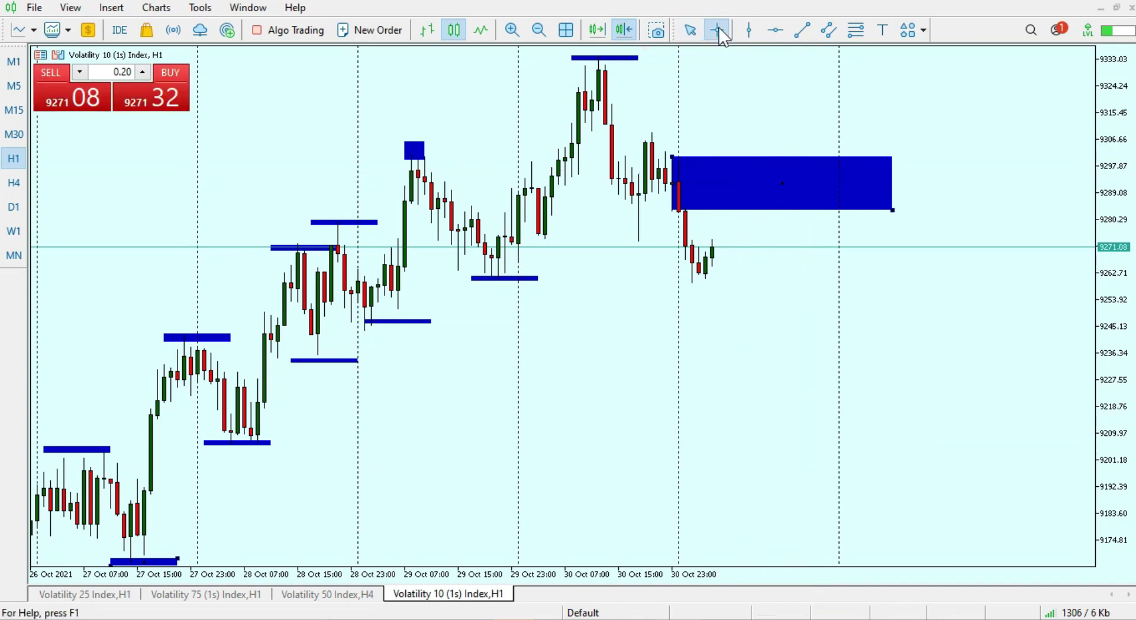
left_click(577, 80)
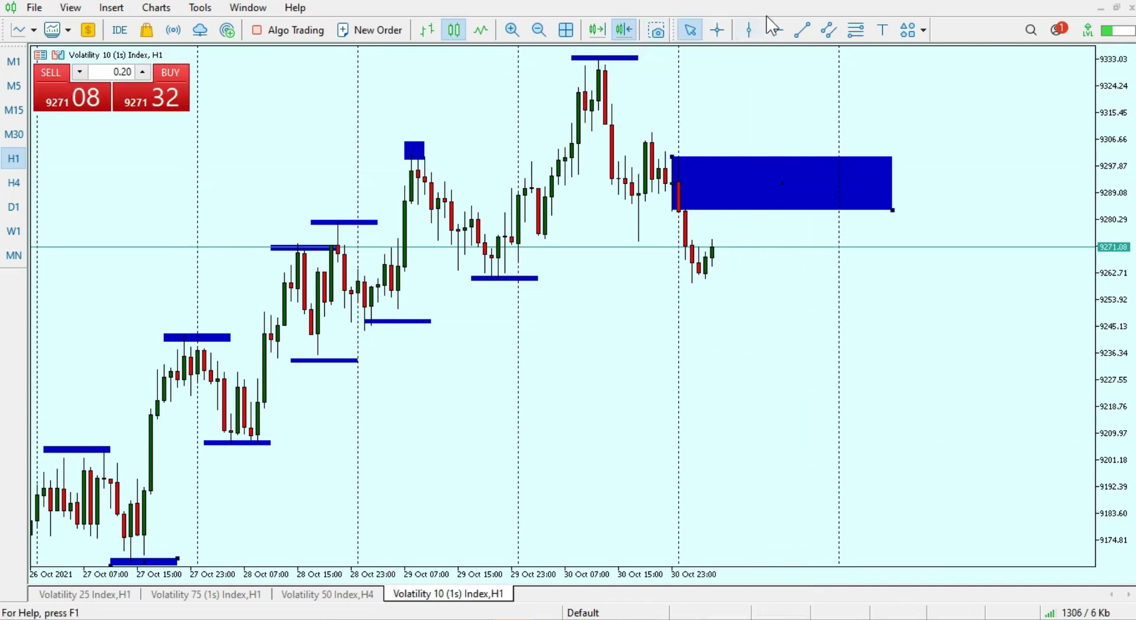
Add horizontal lines at 9237.11 and 9209.38, then view the chart on H4.
left_click(776, 31)
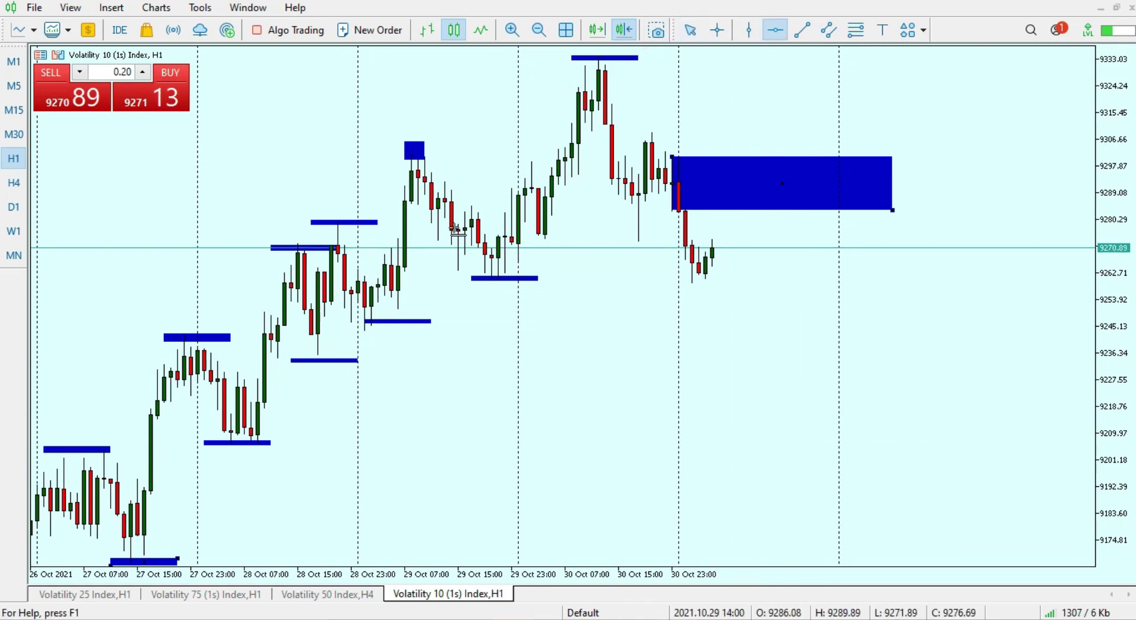
left_click(324, 350)
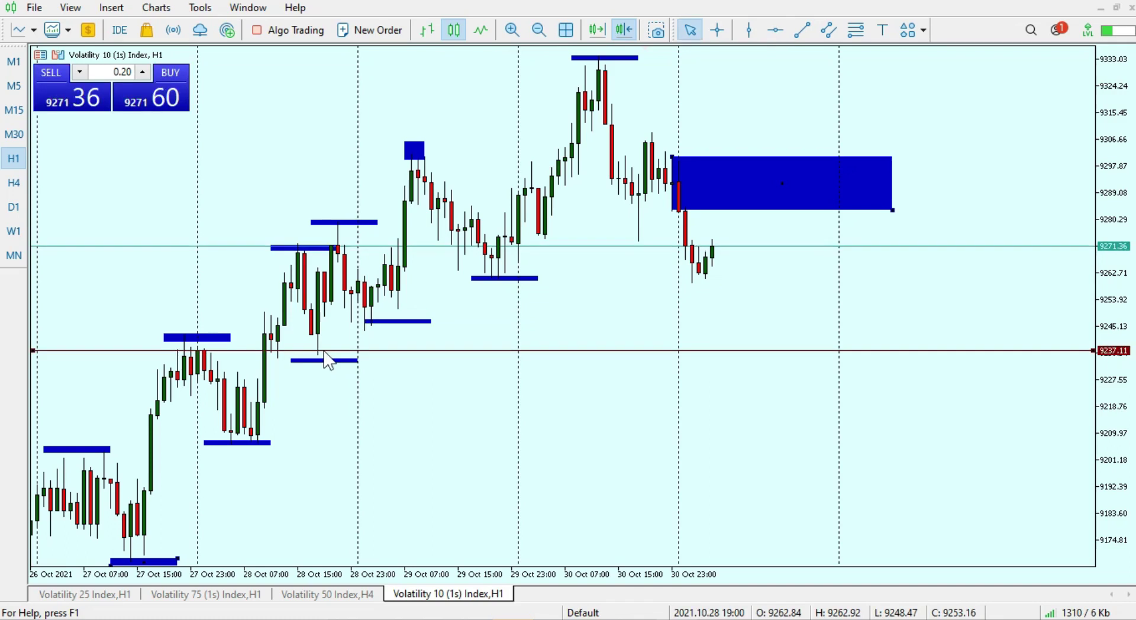
left_click(367, 361)
left_click_drag(367, 362, 368, 435)
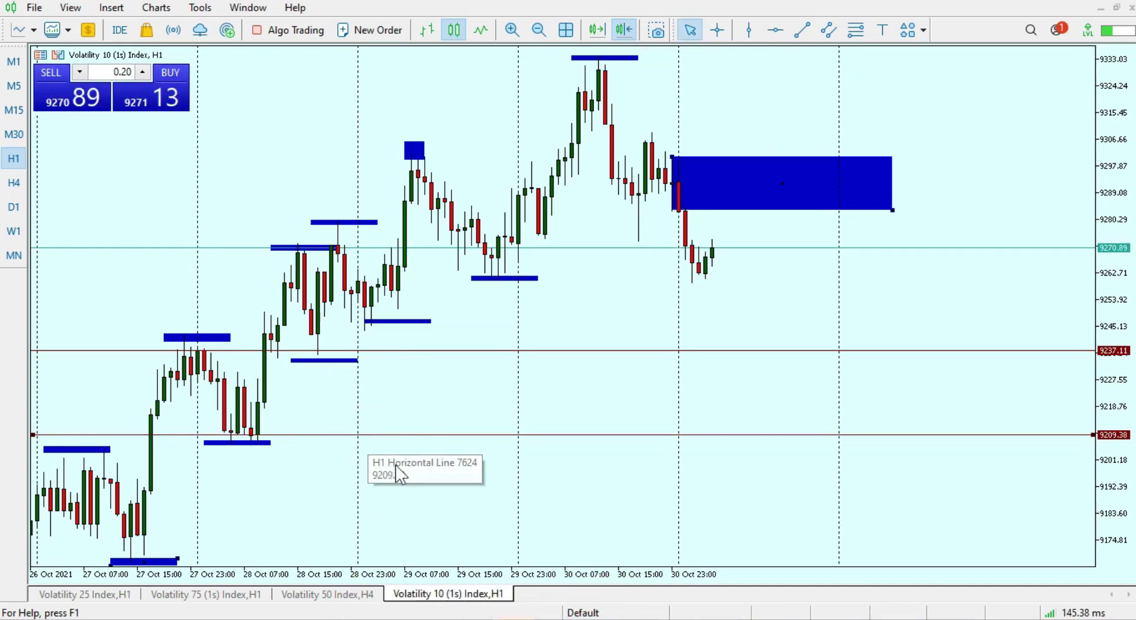
left_click(14, 183)
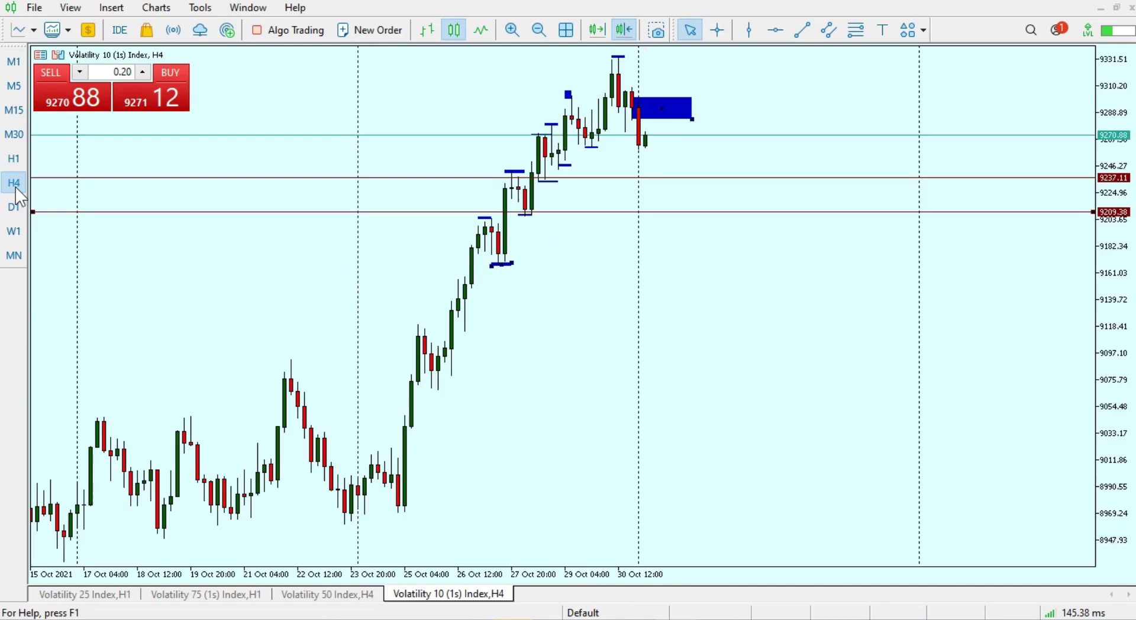
Lower the bottom horizontal line to 9105.68.
left_click_drag(254, 253, 192, 249)
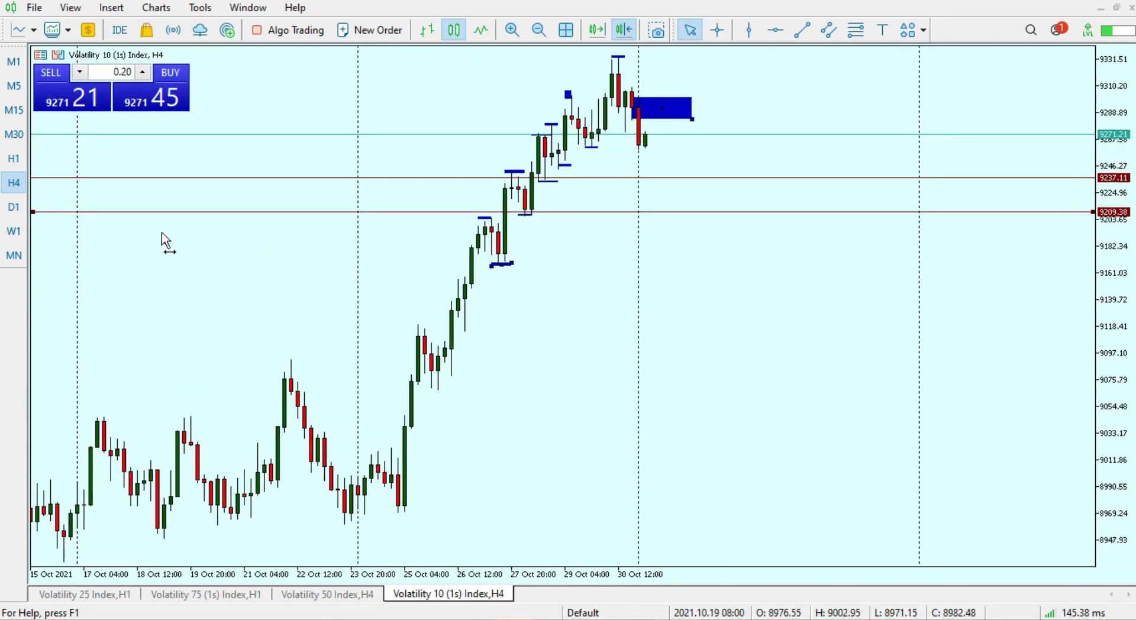
left_click_drag(127, 228, 145, 286)
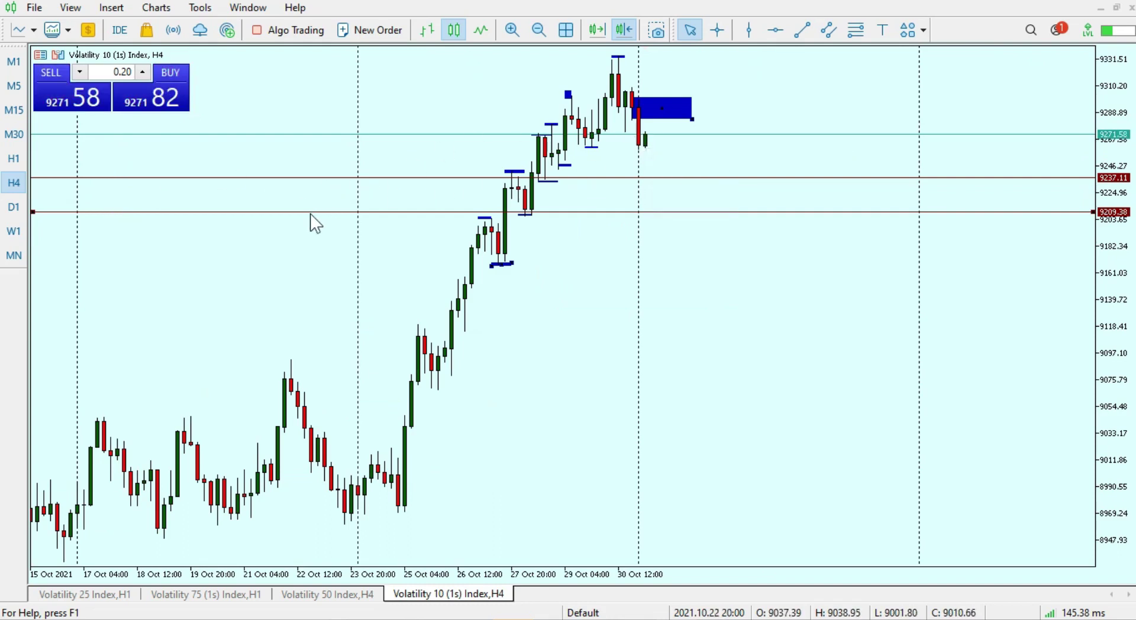
left_click_drag(311, 214, 333, 343)
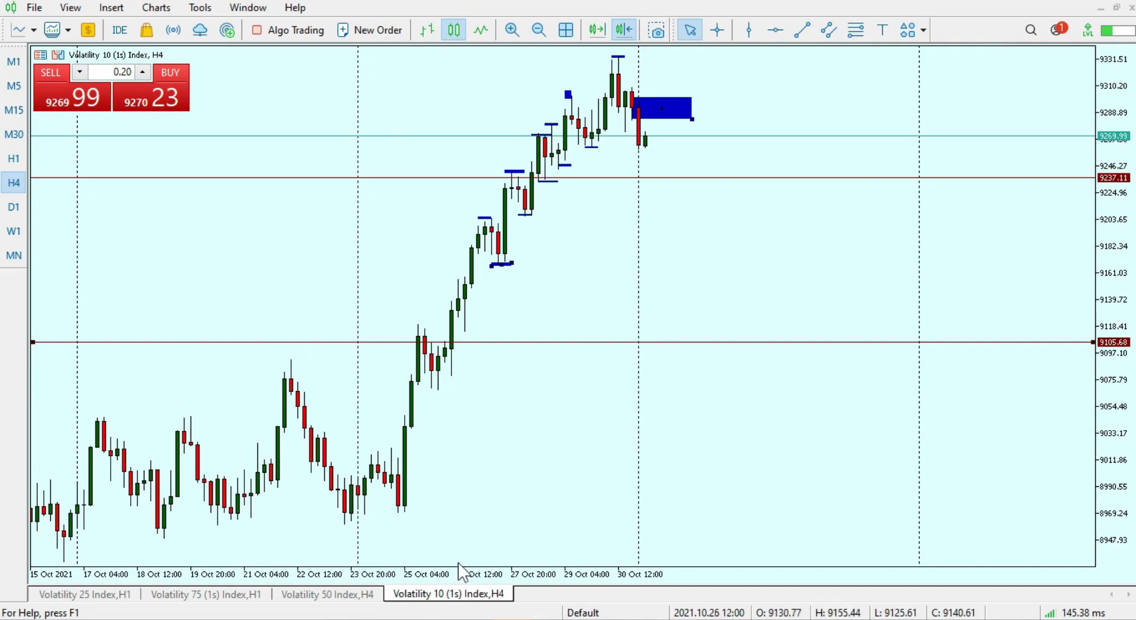
Pan to older candles and zoom in so the H4 chart shows 23–30 October 2021.
mouse_move(521, 618)
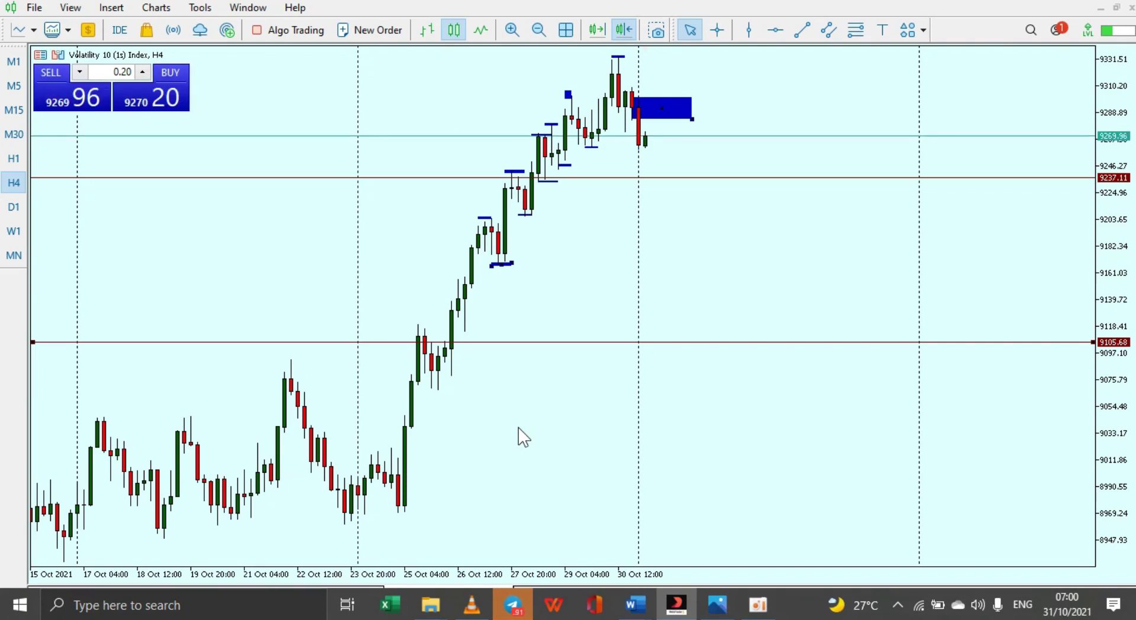
left_click_drag(443, 419, 514, 430)
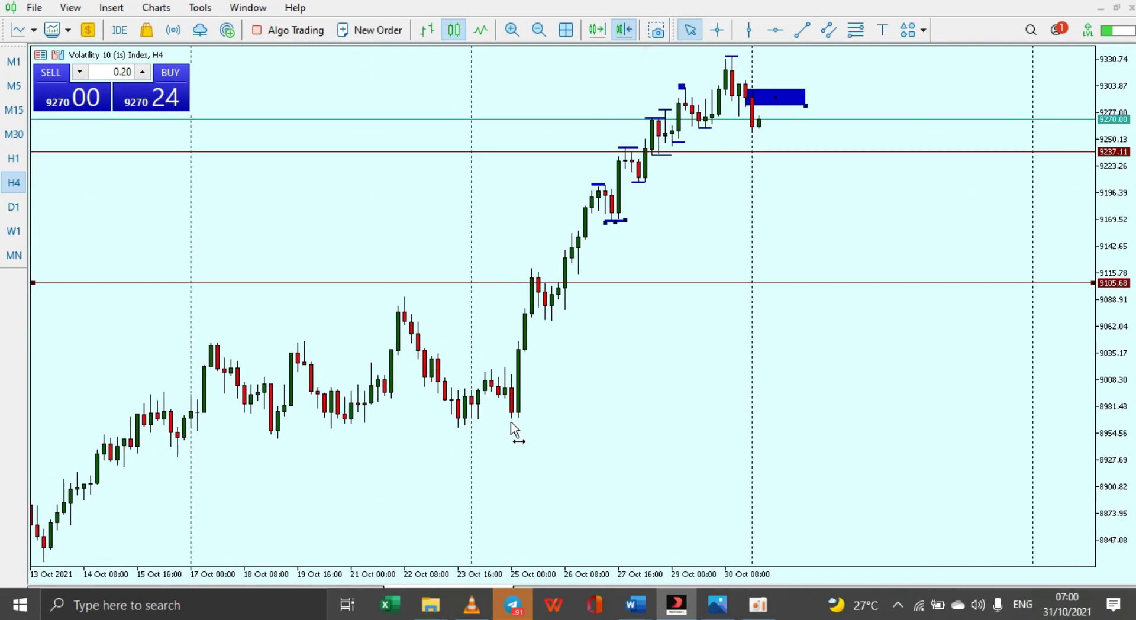
left_click(513, 33)
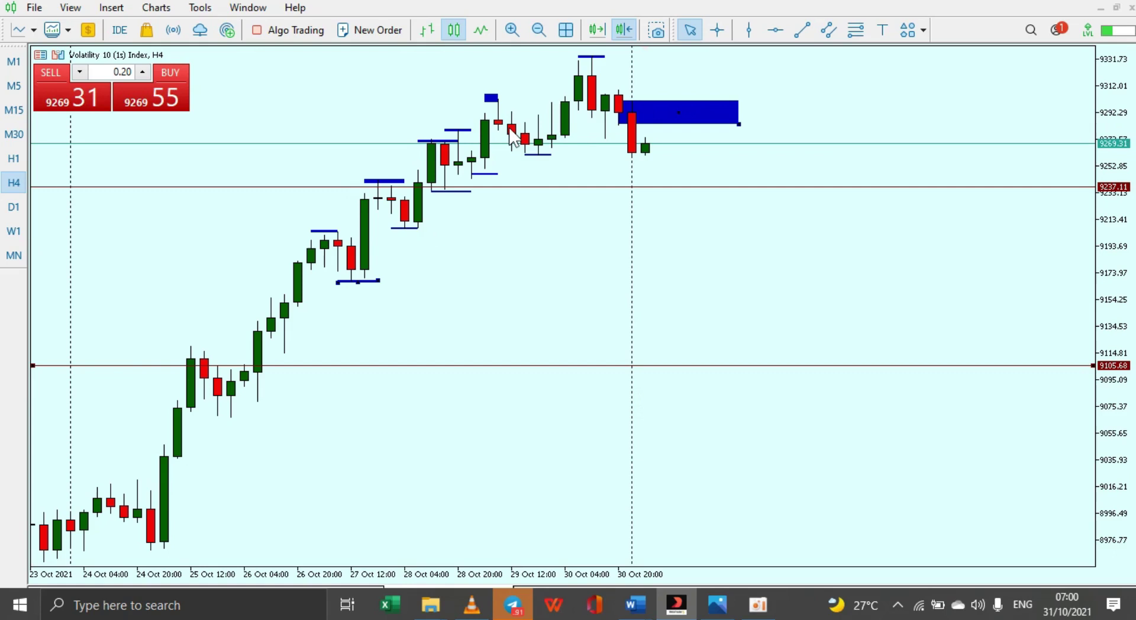
scroll(482, 210, "up", 3)
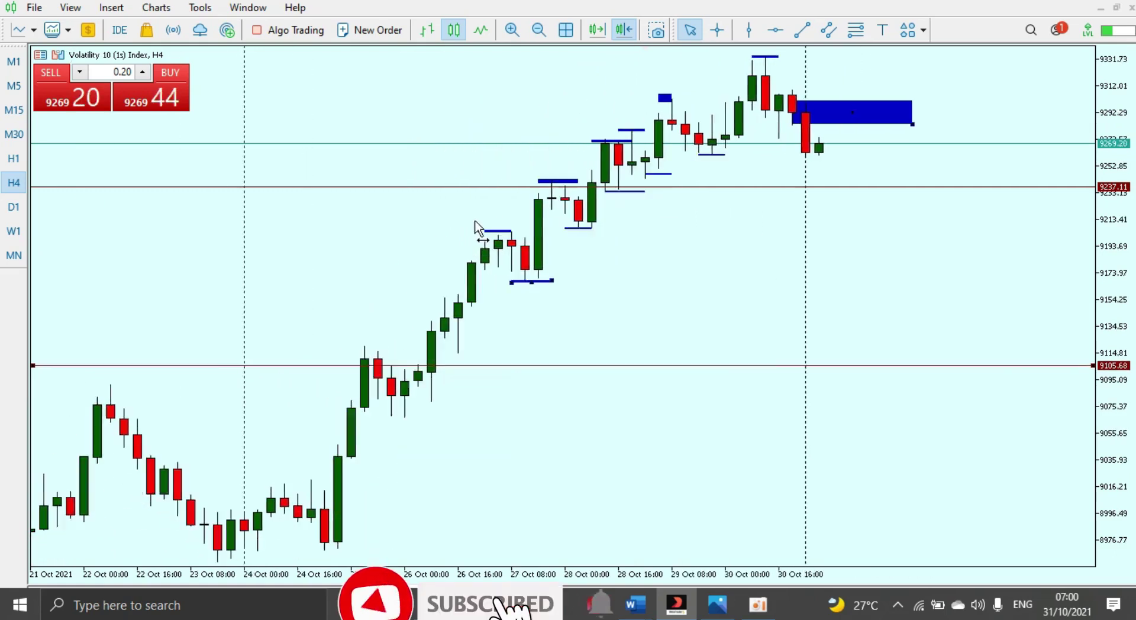
scroll(462, 231, "down", 3)
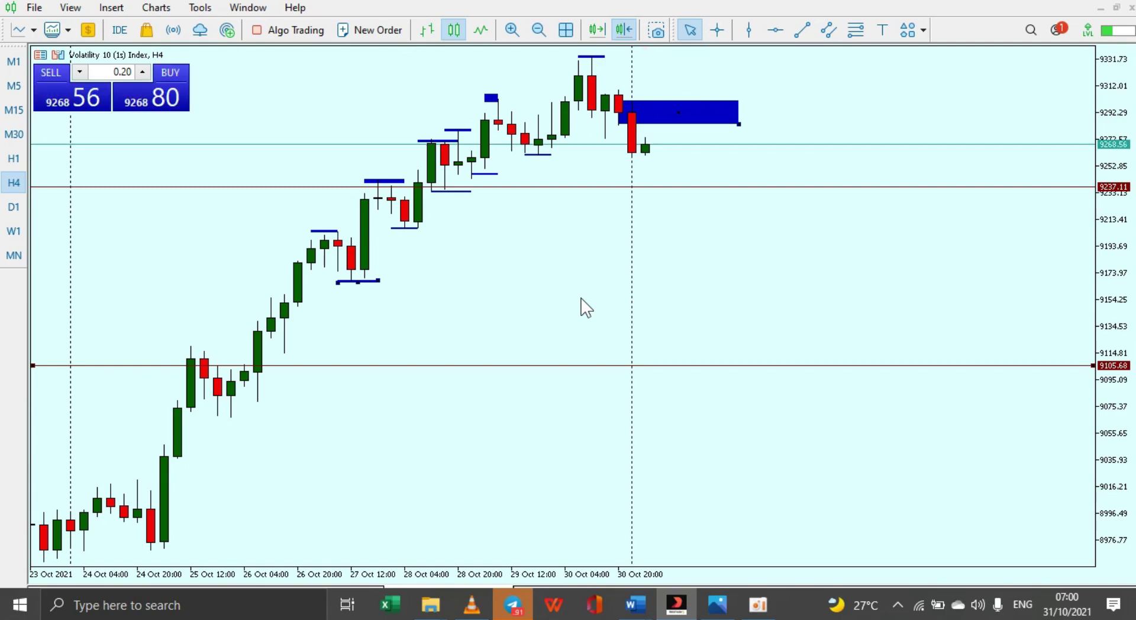
left_click(774, 604)
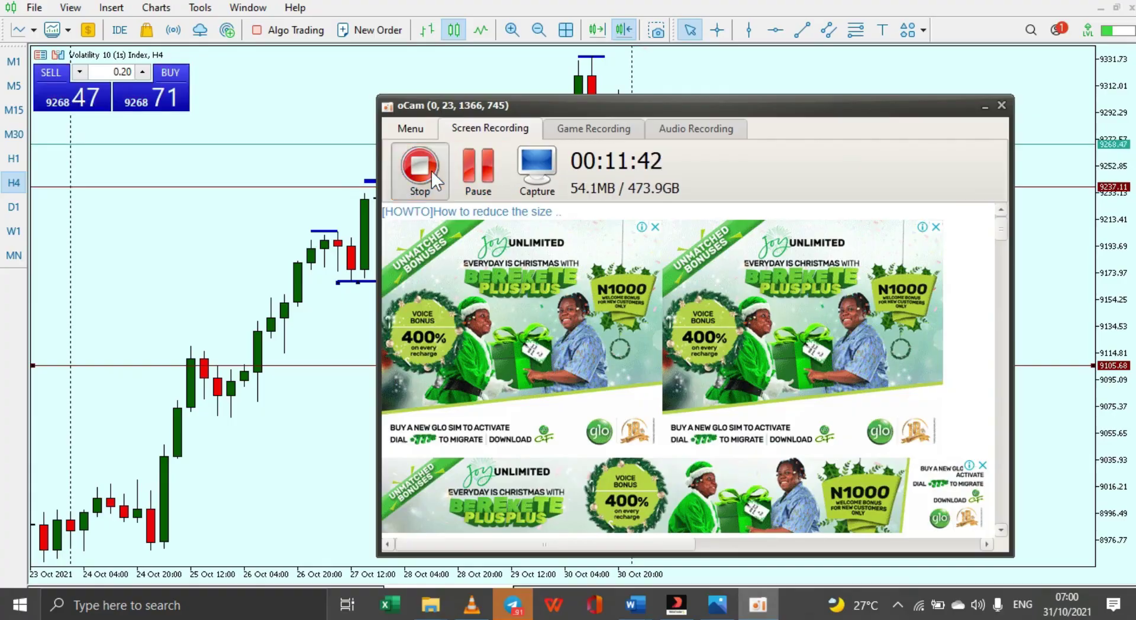